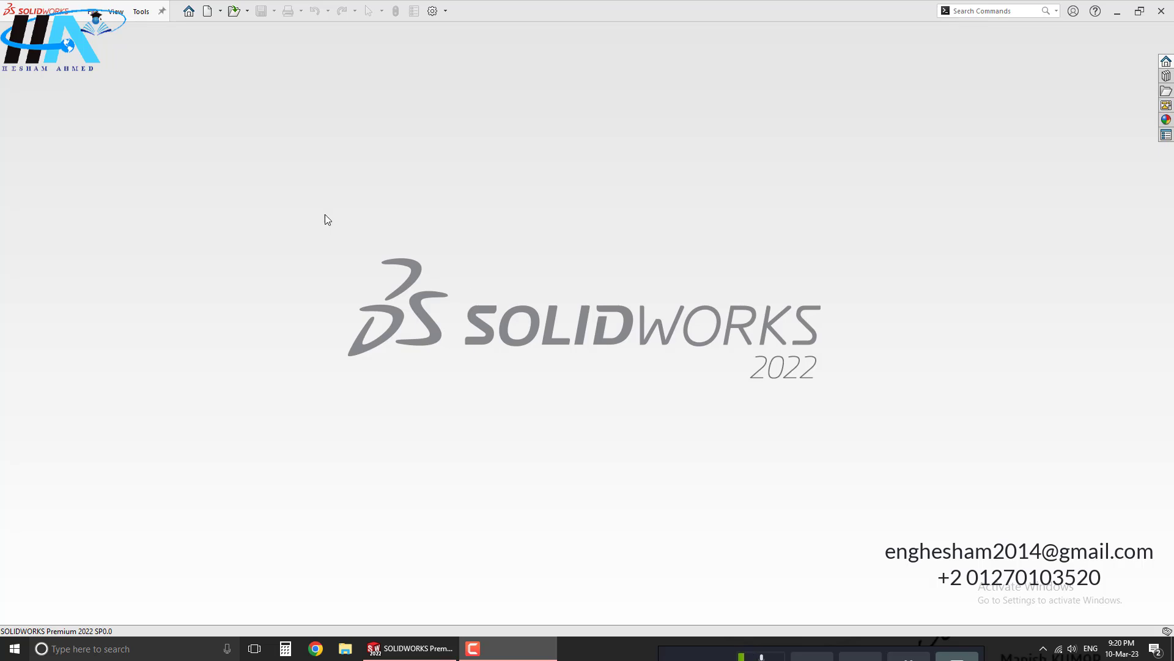
- Create a new part document and start a sketch on the Front Plane
left_click(207, 11)
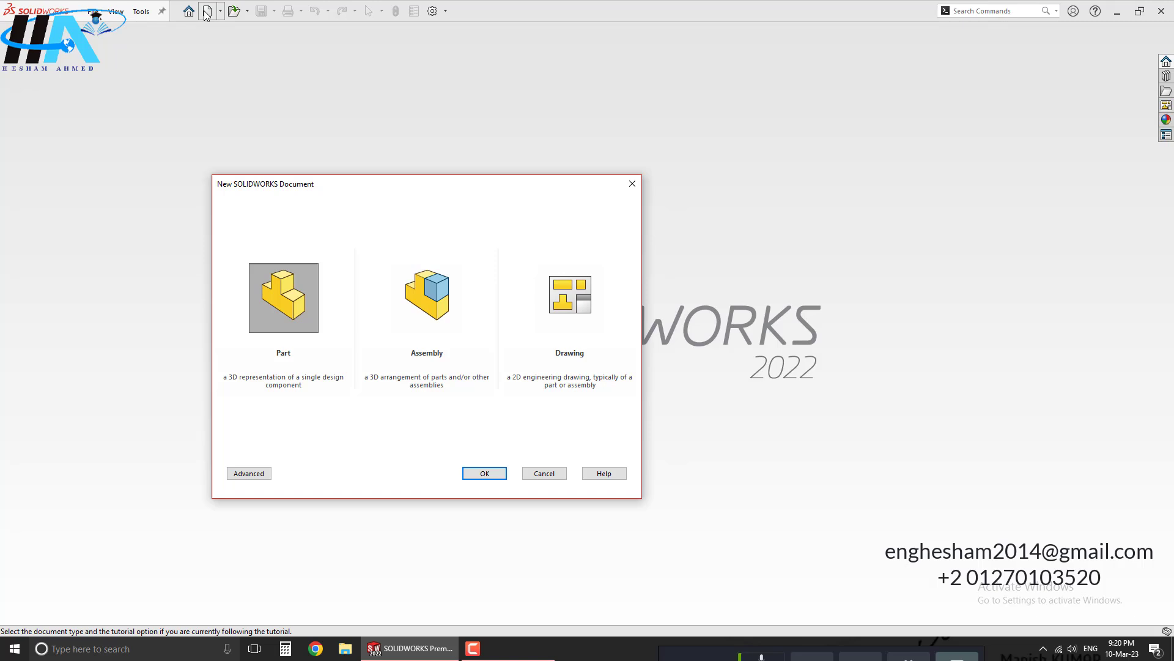
key("Return")
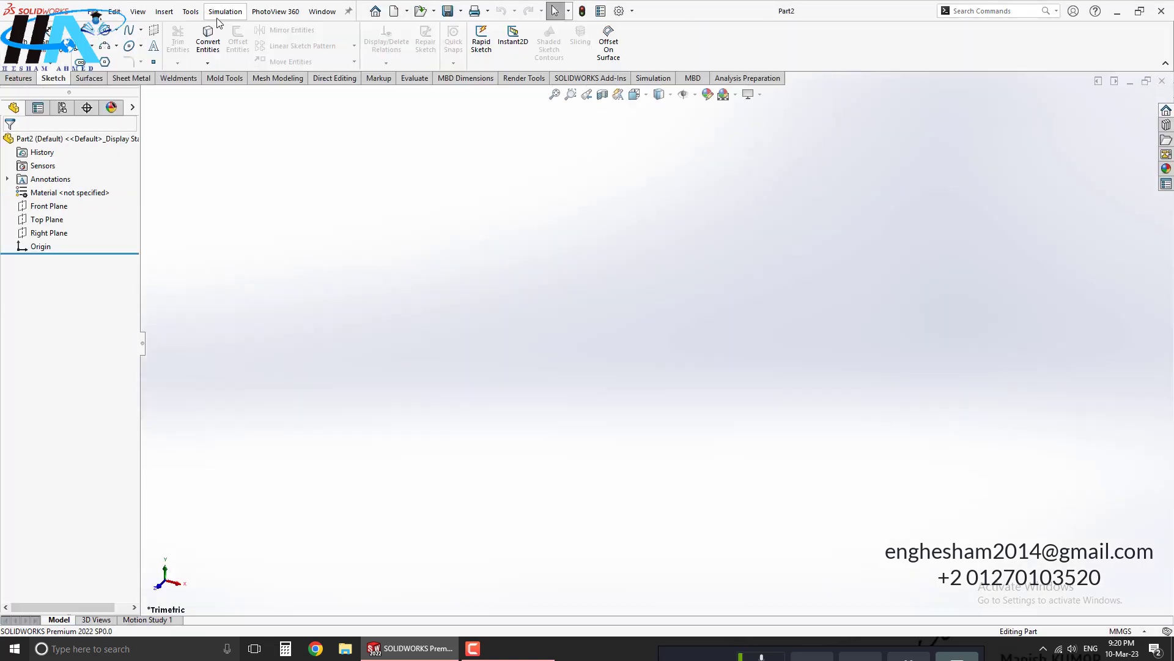
left_click(45, 205)
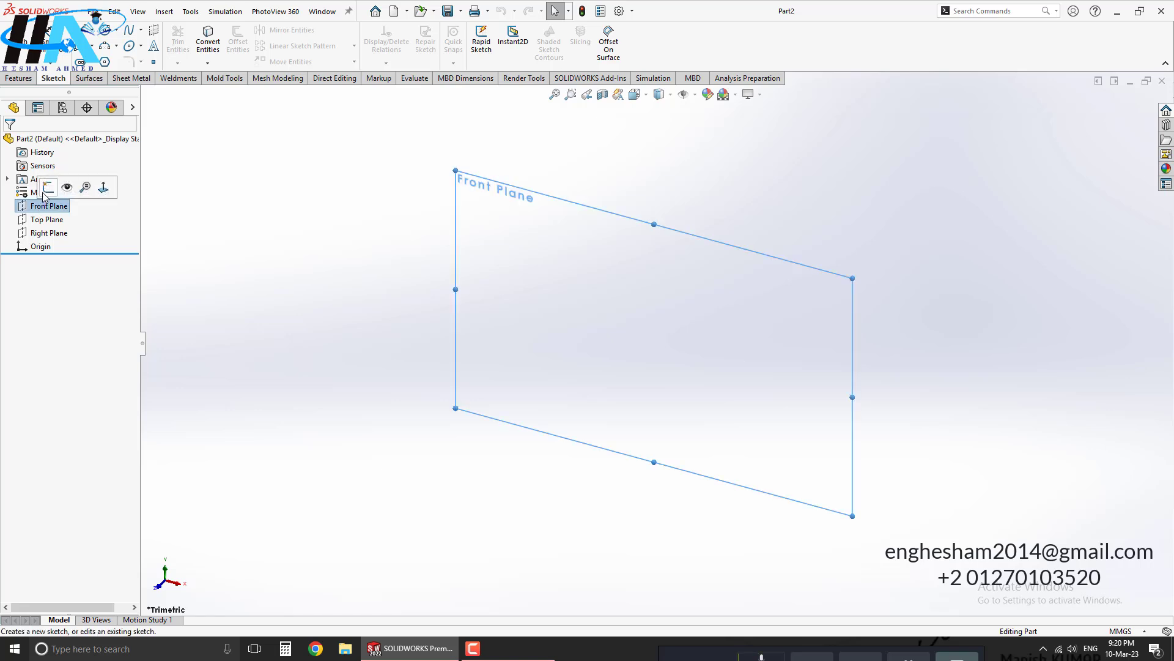
left_click(160, 14)
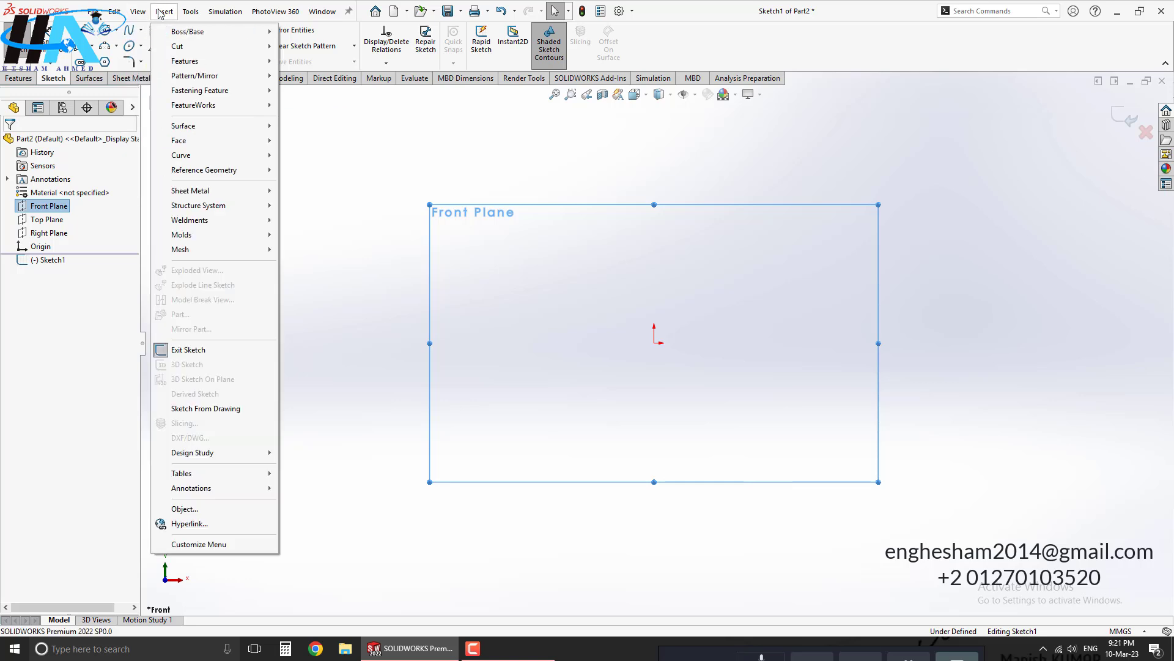
mouse_move(190, 11)
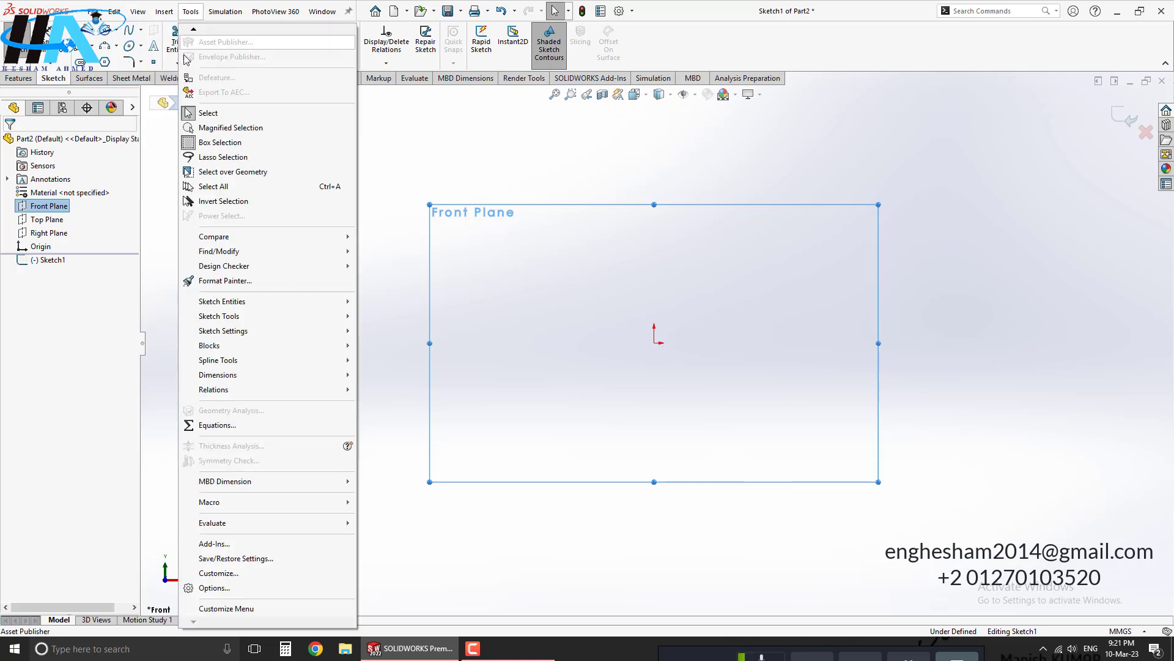
mouse_move(219, 316)
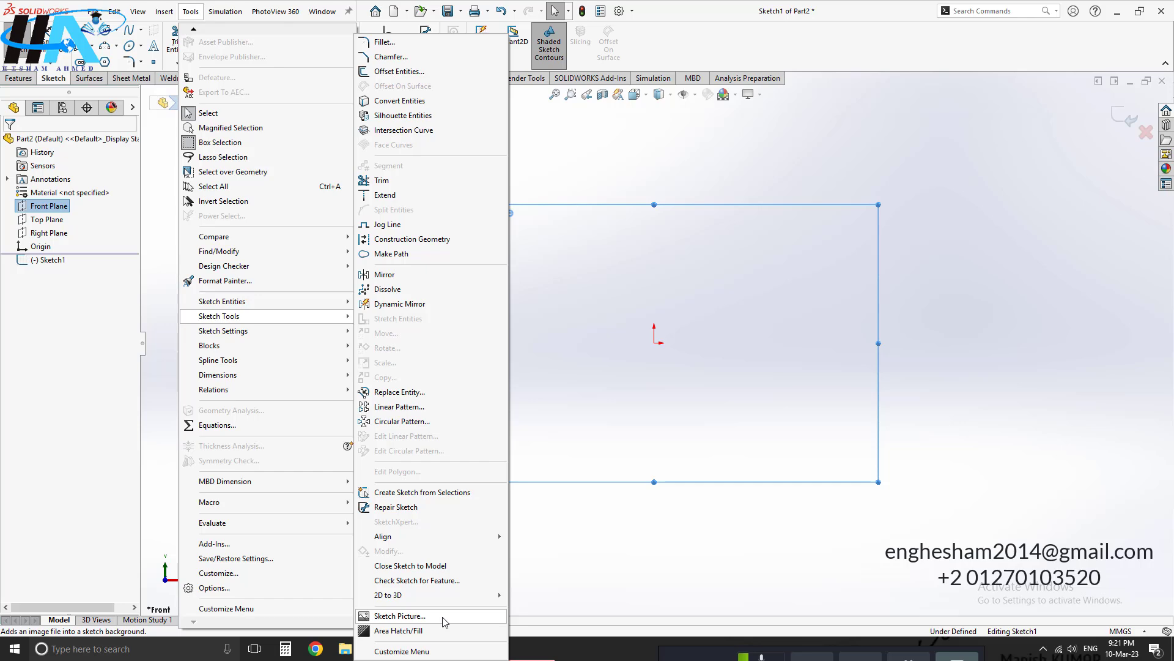
- Insert Sketch Picture.jpg from the Desktop as a sketch picture
left_click(432, 619)
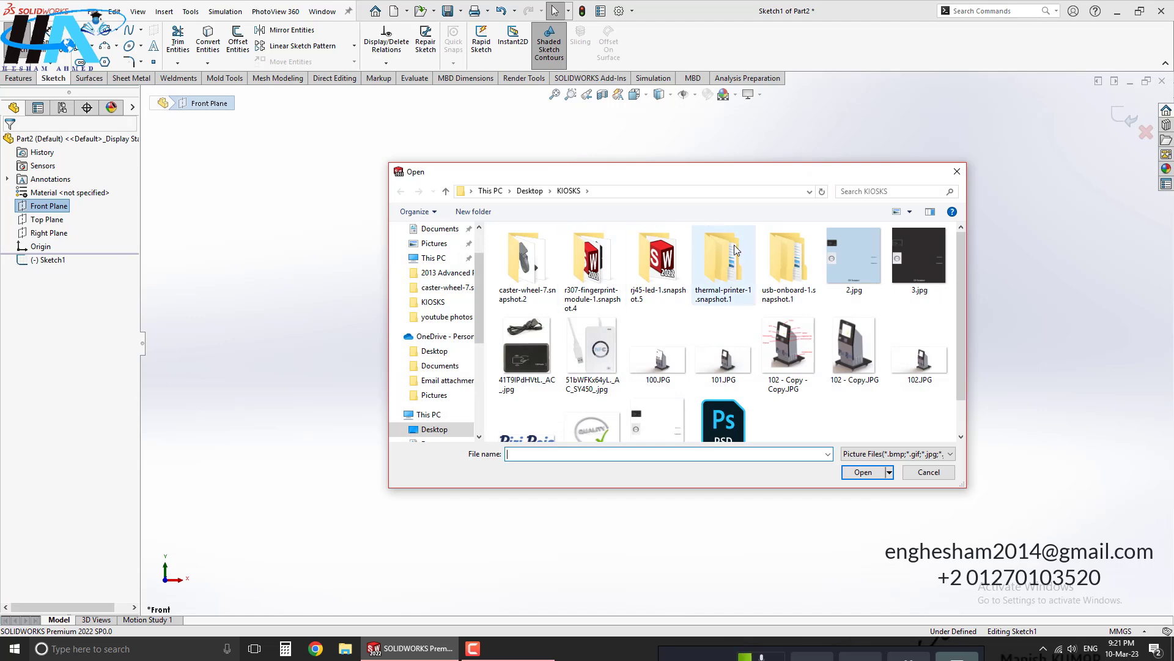
scroll(661, 357, "down", 1)
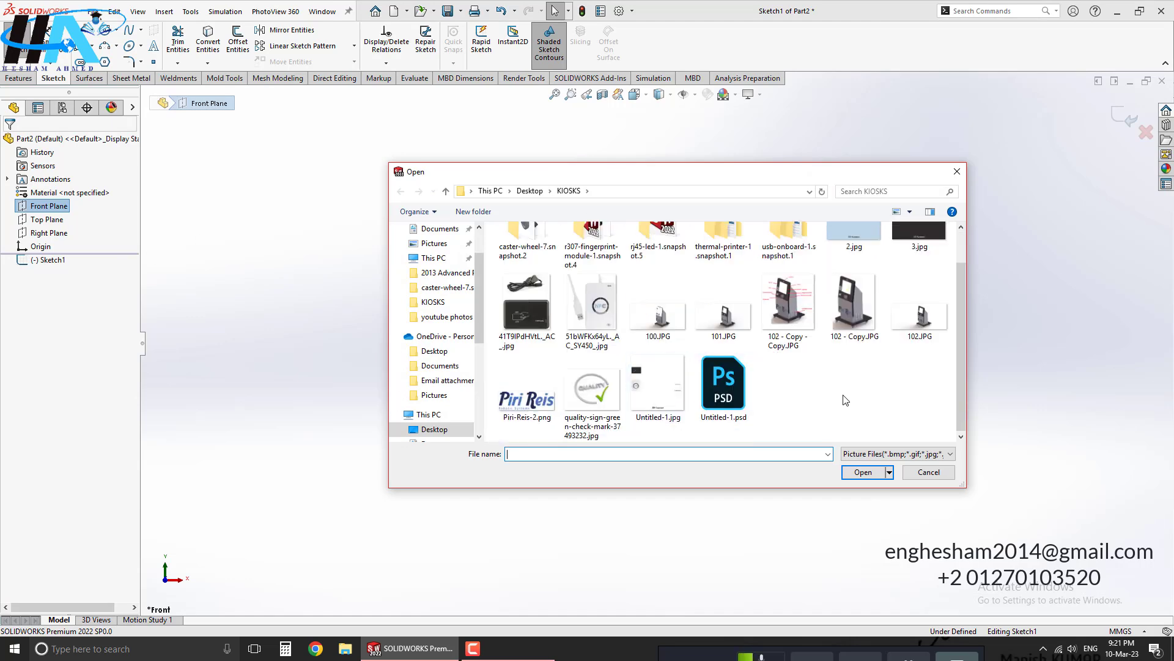
scroll(593, 372, "up", 1)
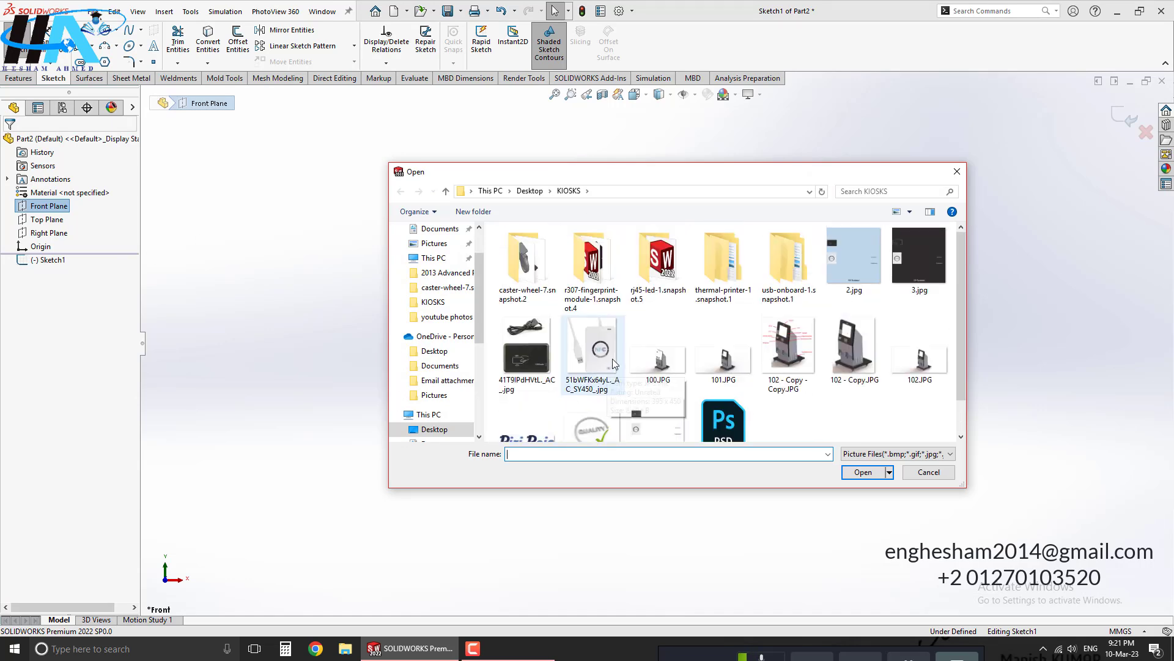
left_click(439, 428)
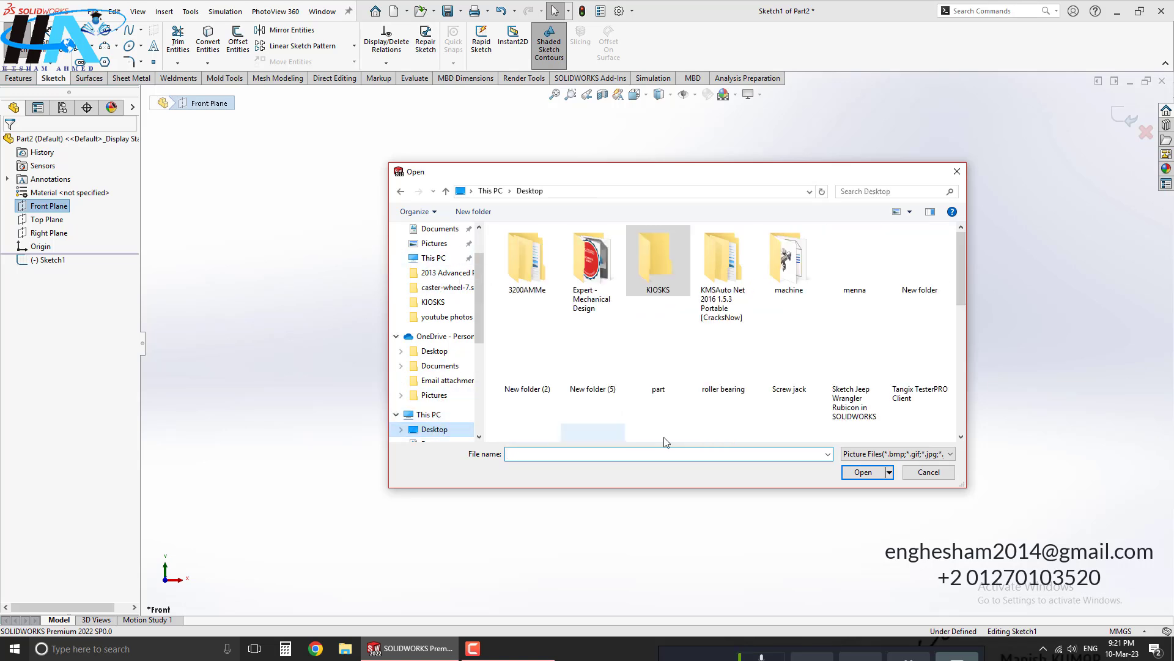
left_click(914, 455)
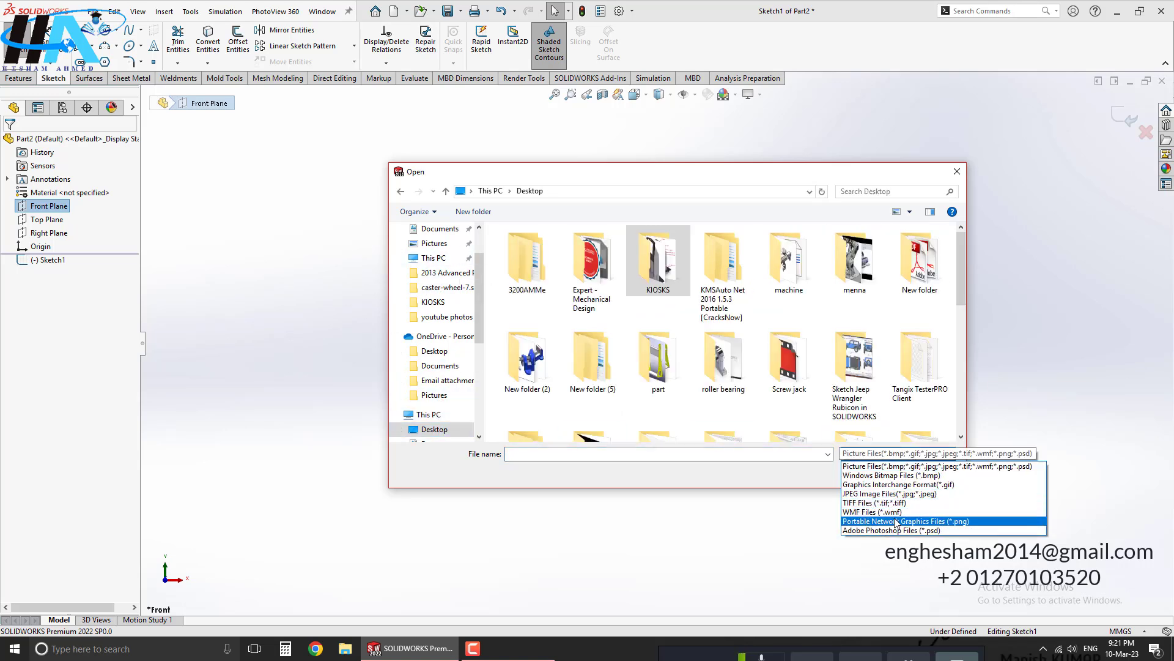
left_click(783, 416)
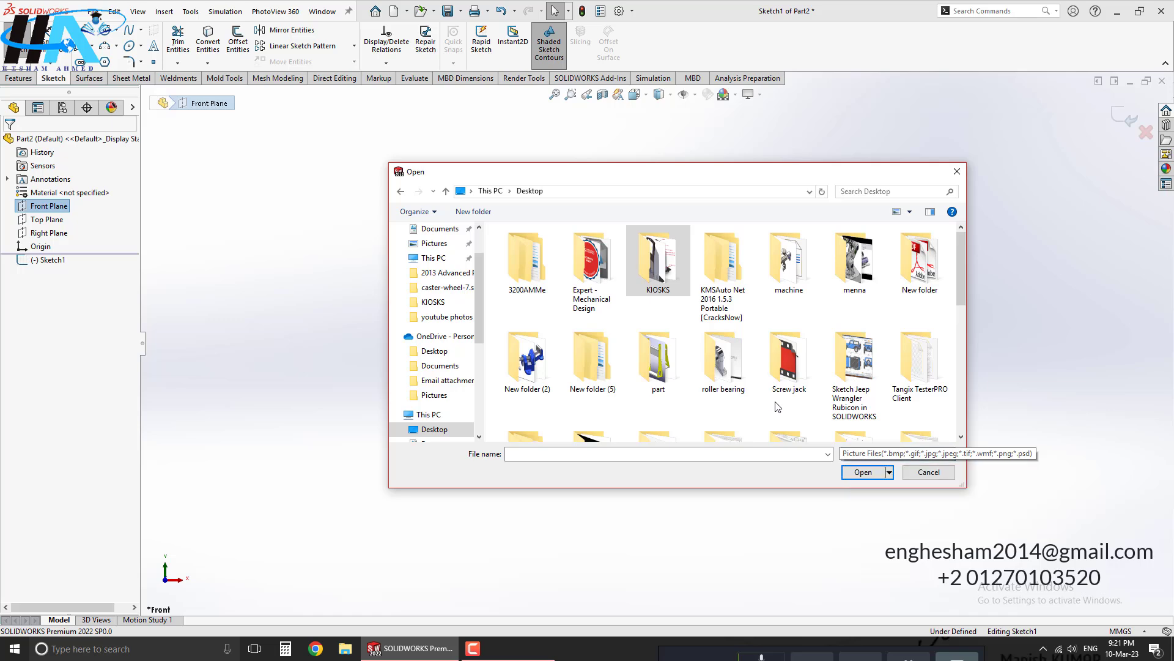
scroll(772, 385, "down", 3)
scroll(772, 385, "down", 3)
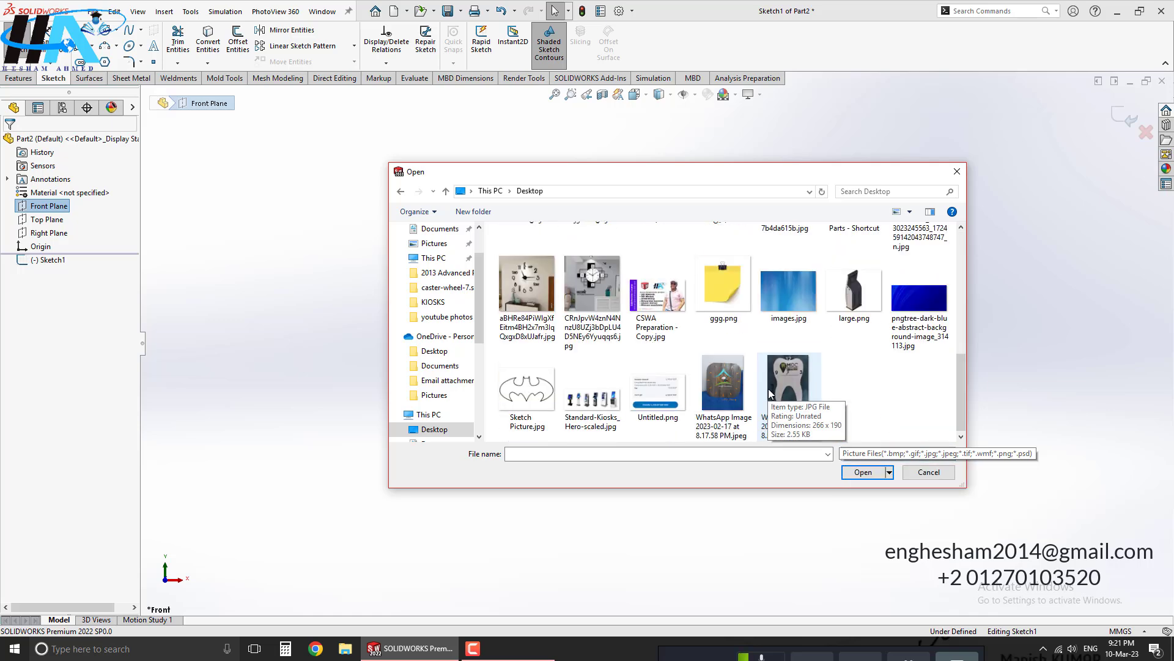
double_click(526, 392)
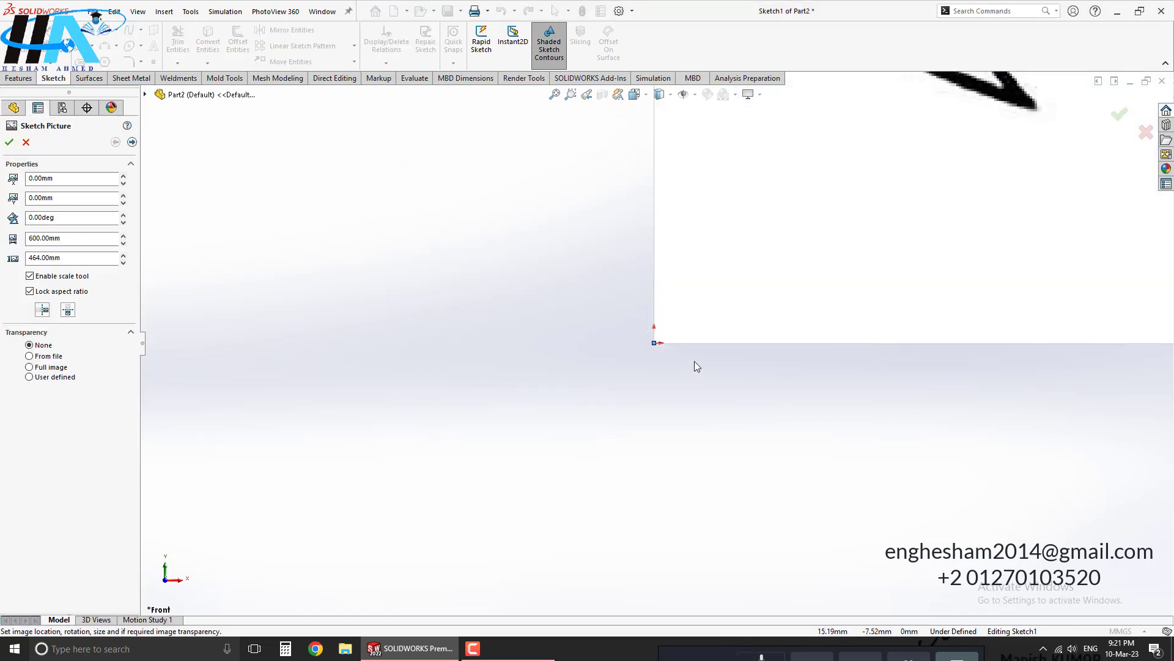
- Accept the Batman picture at position 0,0 with size 600 × 464 mm
scroll(696, 365, "up", 3)
scroll(696, 364, "up", 2)
scroll(817, 225, "down", 2)
scroll(823, 226, "up", 1)
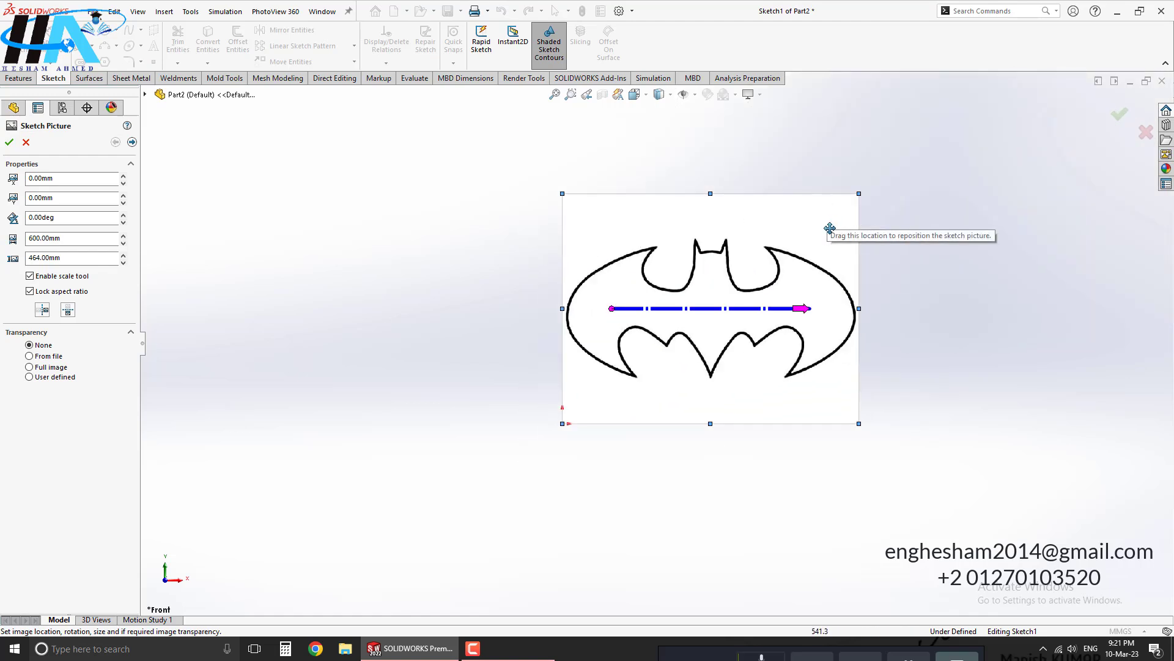
scroll(797, 315, "down", 2)
scroll(795, 314, "down", 1)
scroll(654, 251, "down", 1)
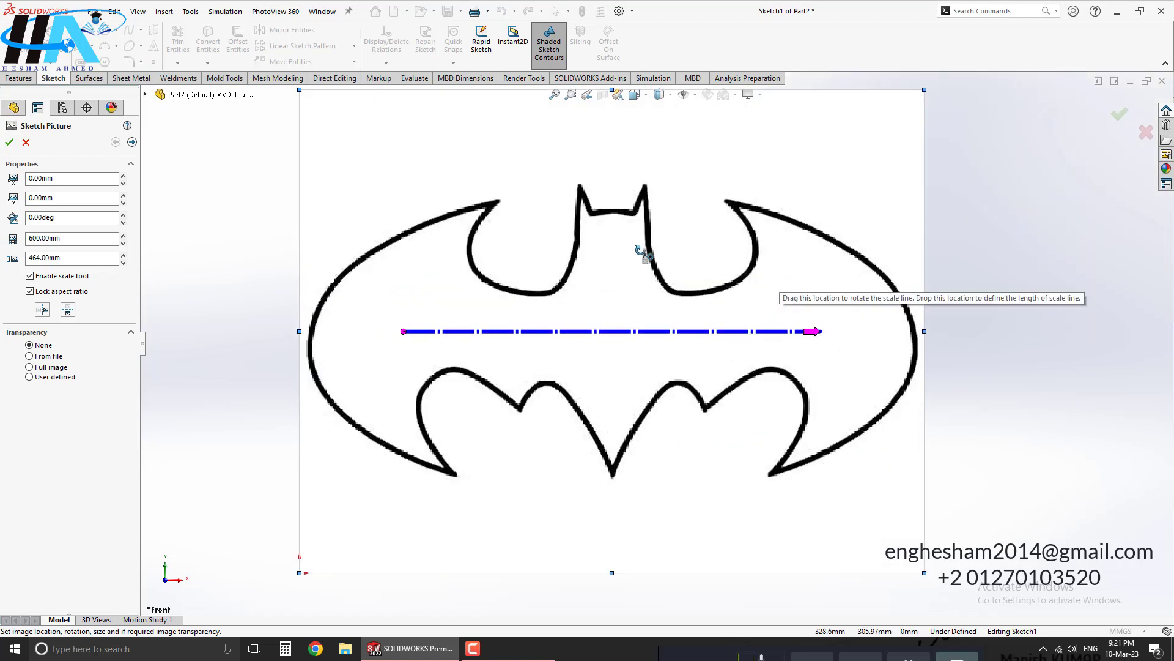
scroll(643, 254, "up", 2)
scroll(577, 328, "down", 2)
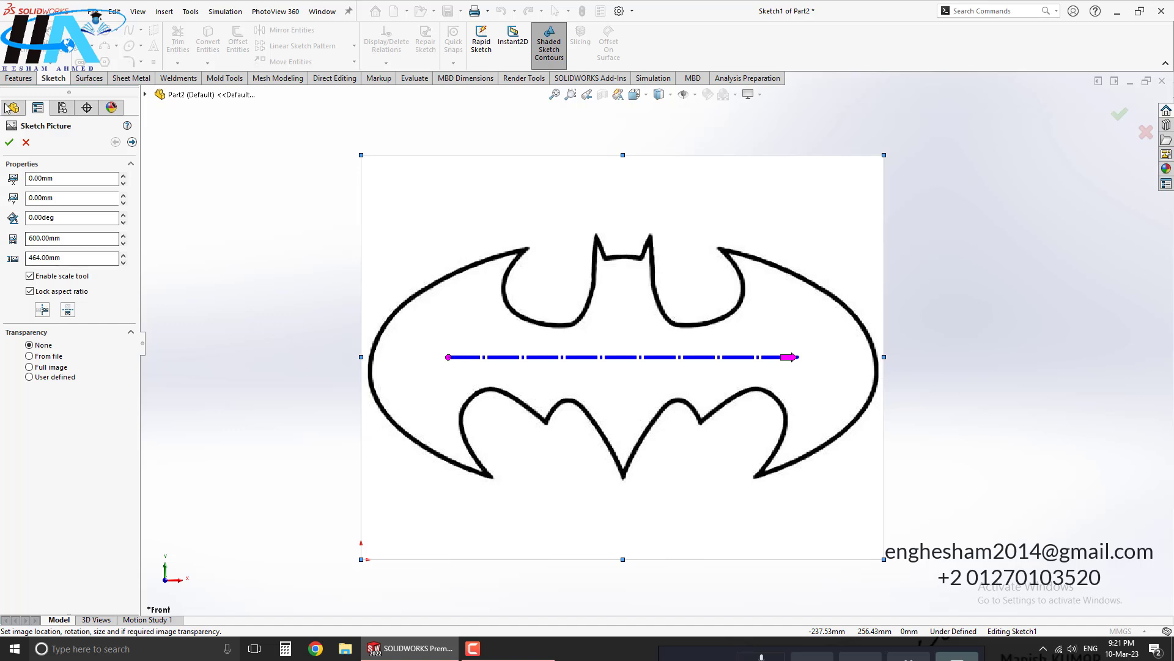
left_click(8, 143)
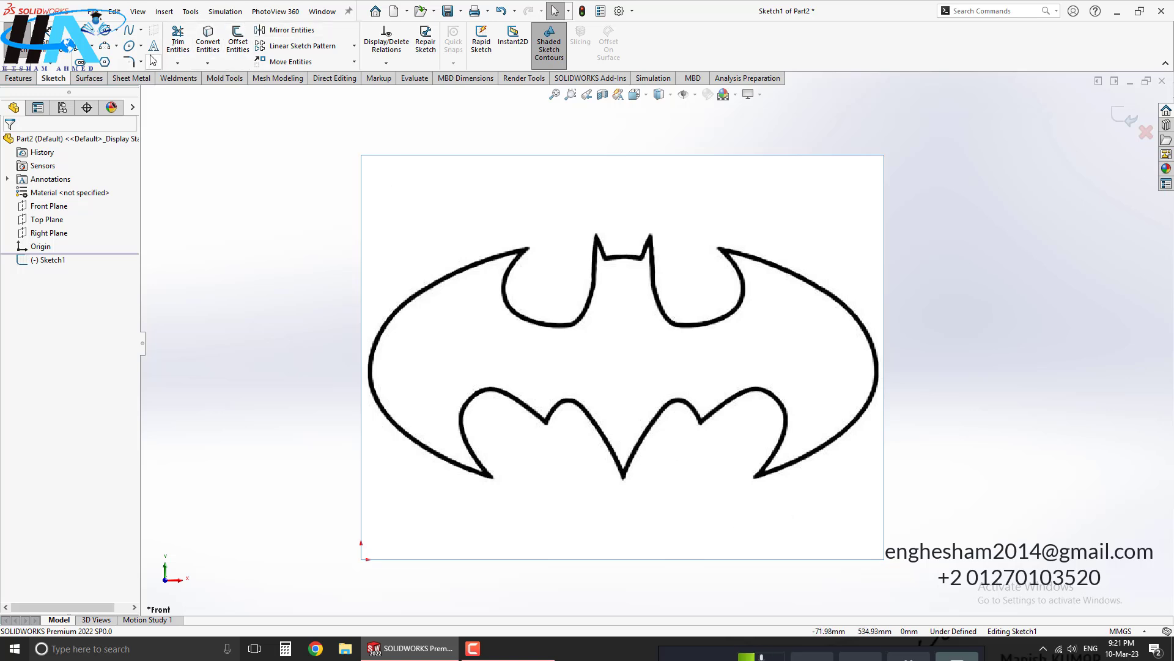
- Start a spline at the upper wing tip and trace the outer left wing to its lower tip
left_click(128, 30)
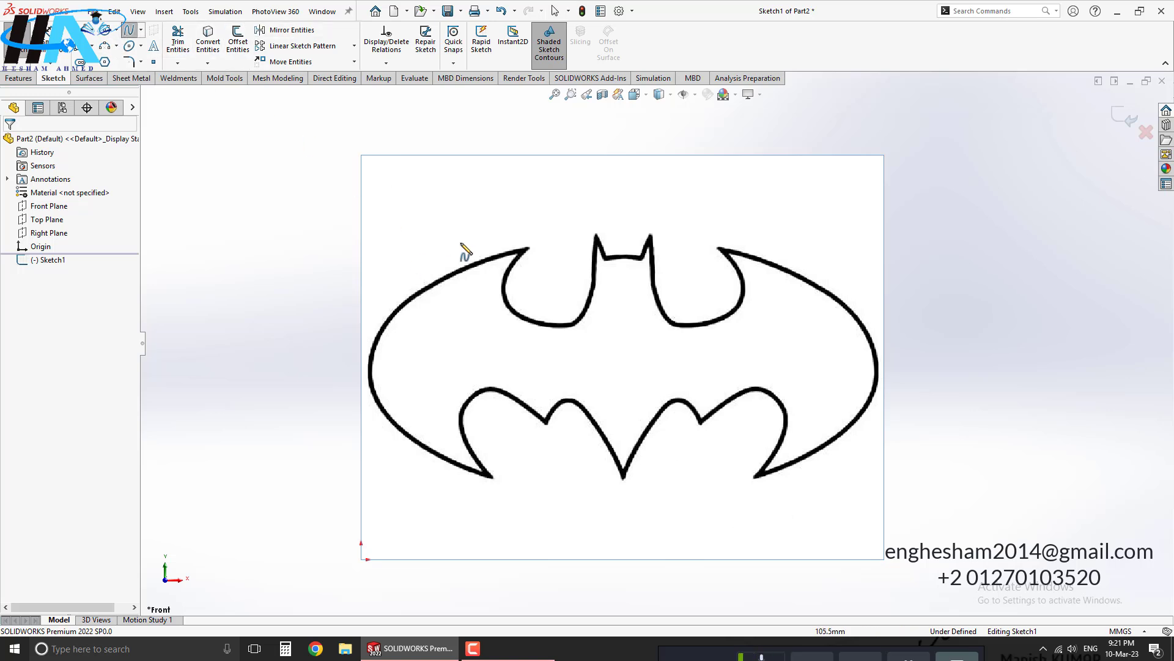
left_click(528, 250)
left_click(460, 270)
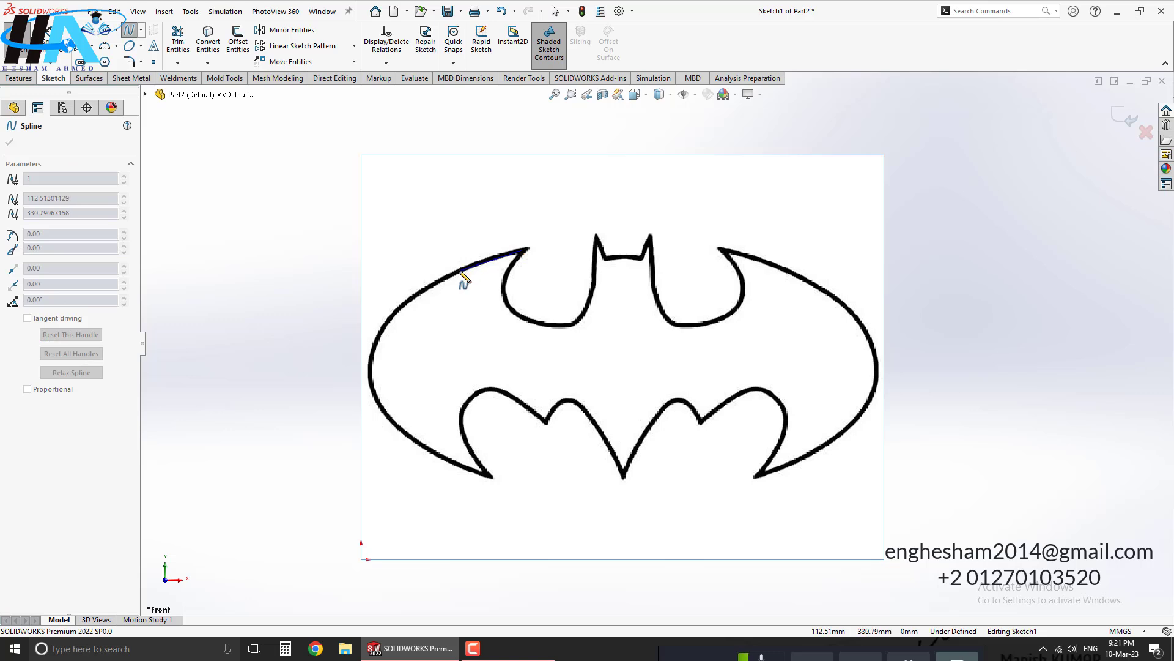
left_click(400, 312)
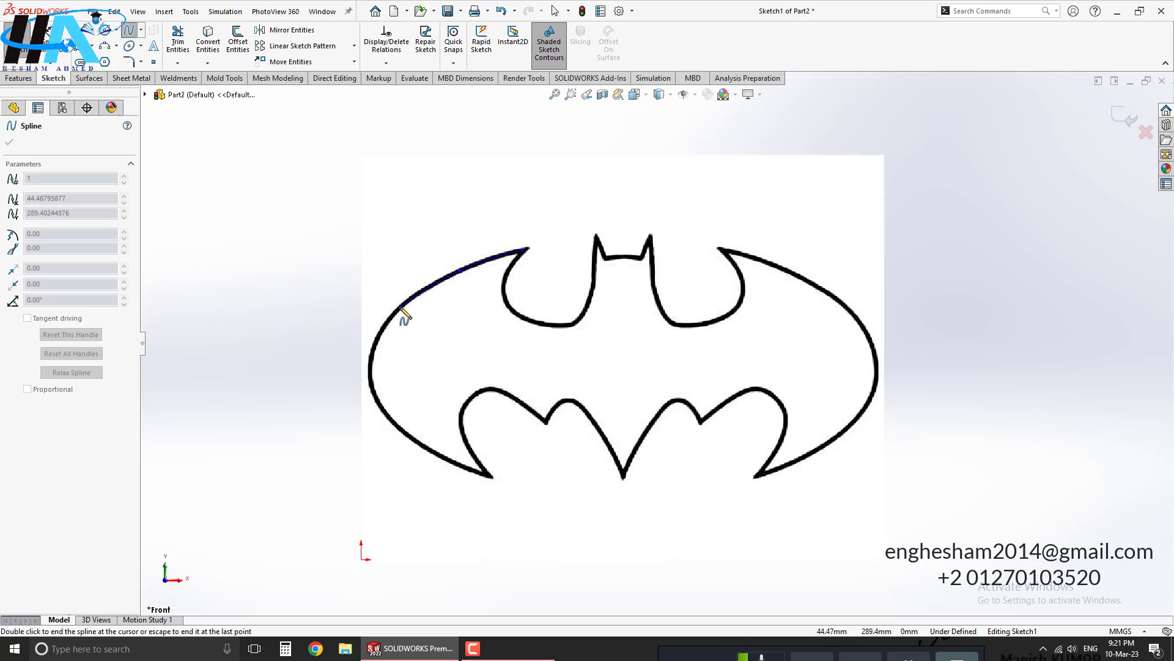
left_click(370, 356)
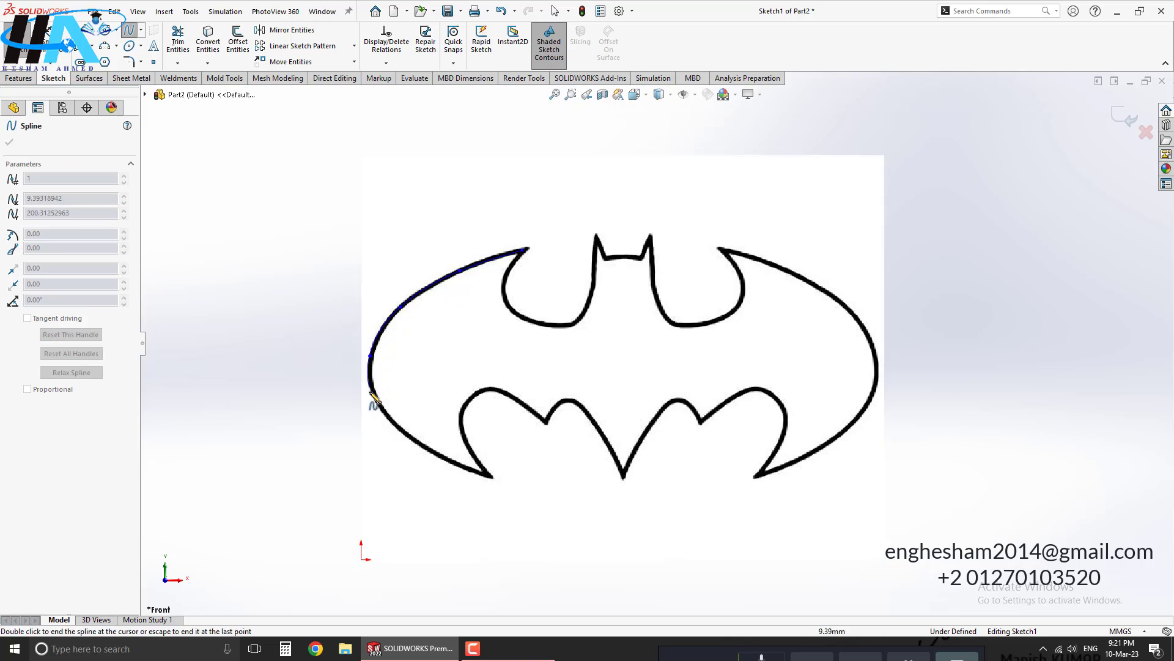
left_click(395, 421)
left_click(440, 456)
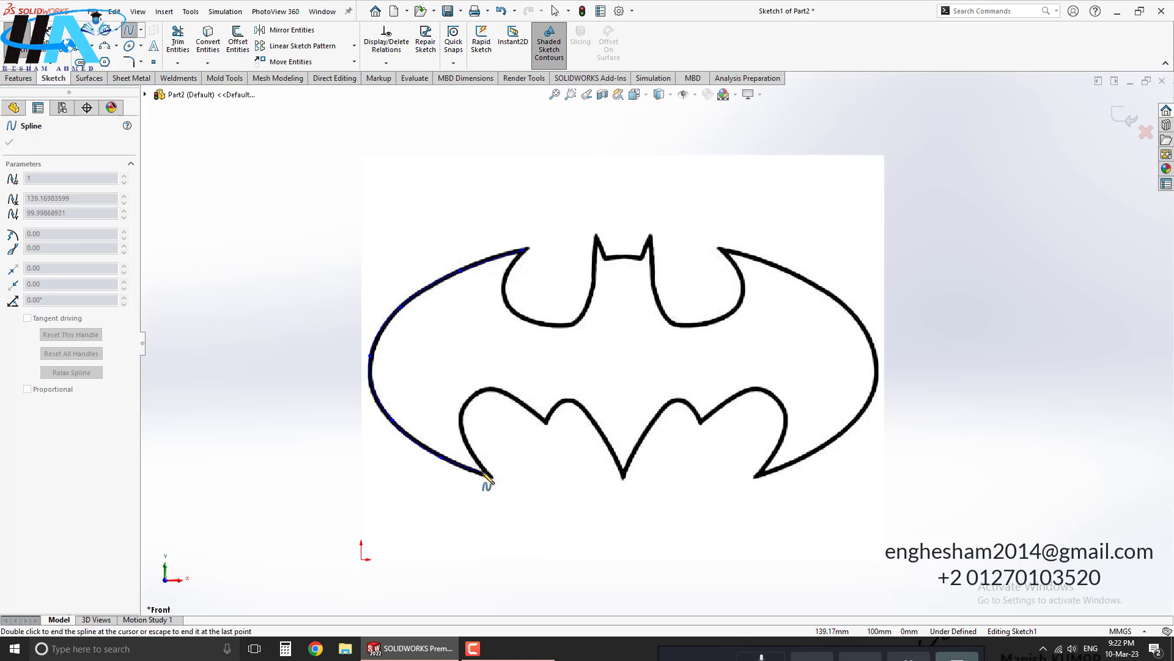
left_click(492, 476)
- Continue the spline along the inner wing curve, notch and hump toward the centre
left_click(472, 451)
left_click(465, 422)
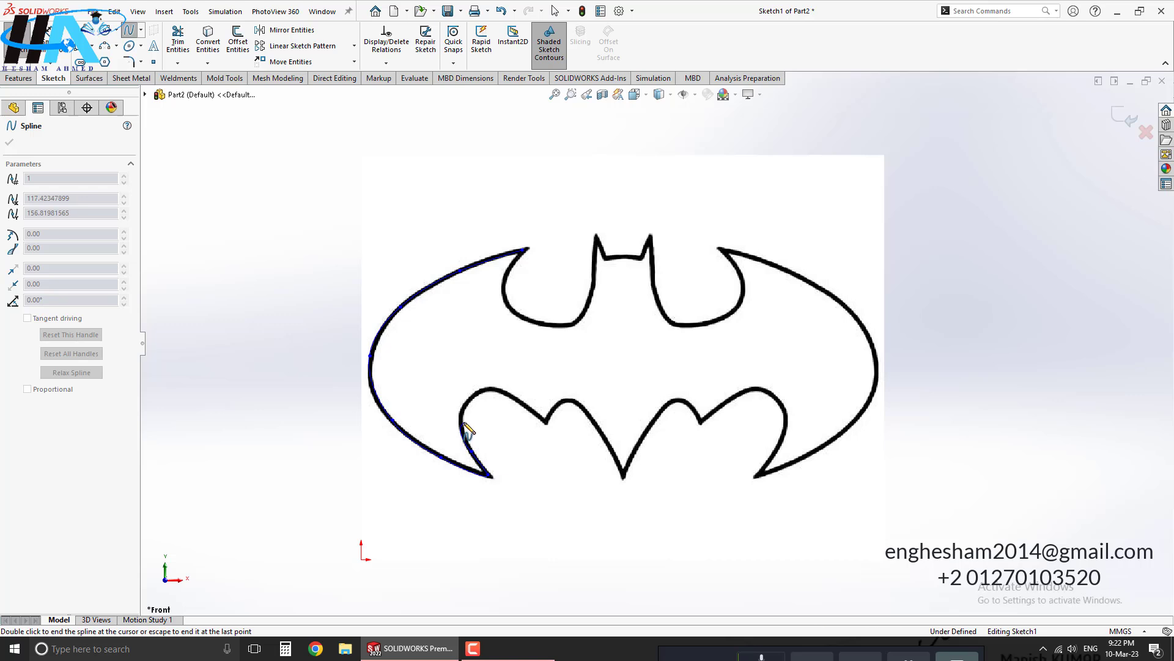
left_click(478, 392)
left_click(517, 402)
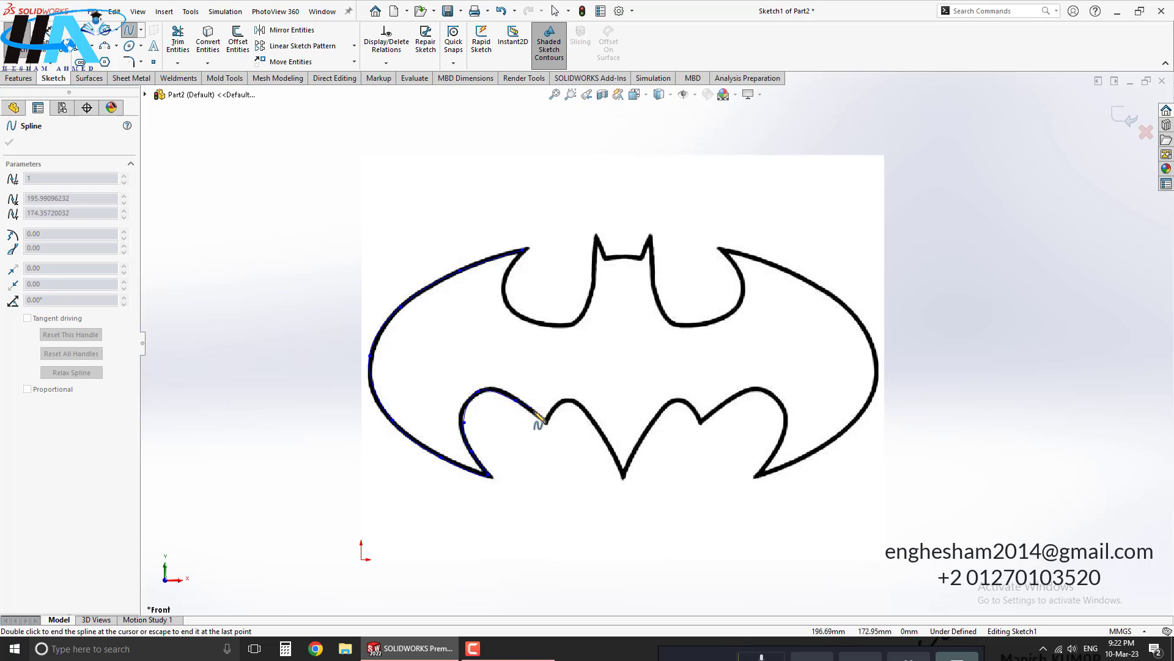
left_click(546, 423)
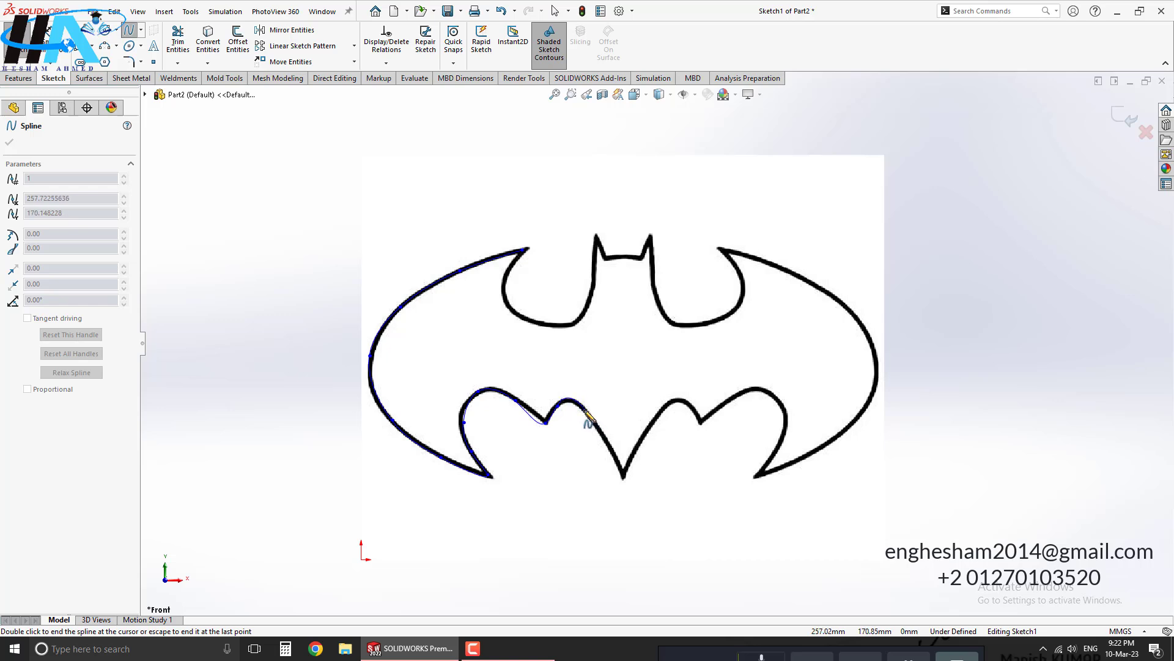
left_click(583, 408)
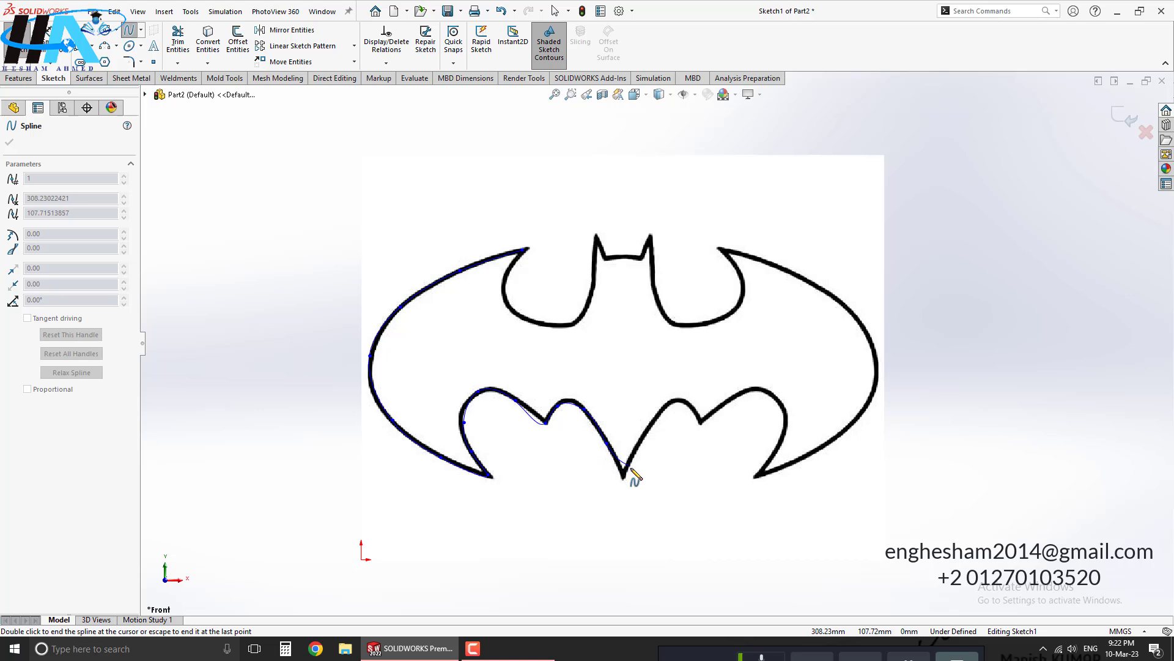
- Carry the spline through the bat's bottom tip and up its right edge over the bump
left_click(623, 476)
left_click(632, 456)
left_click(646, 432)
left_click(663, 411)
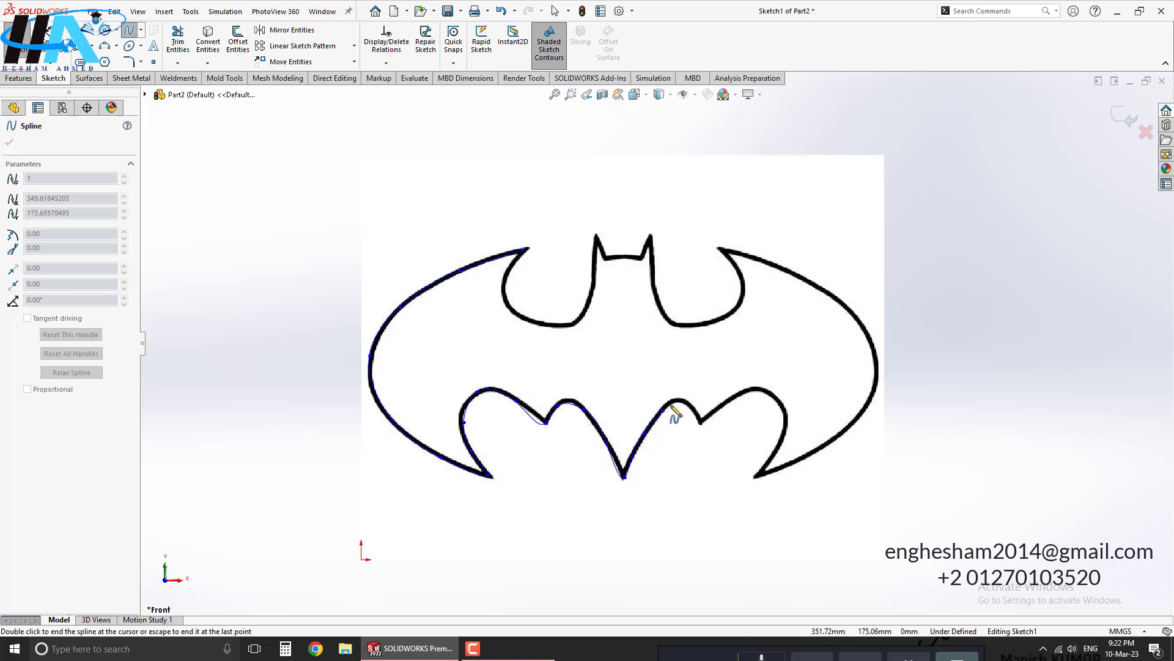
left_click(684, 401)
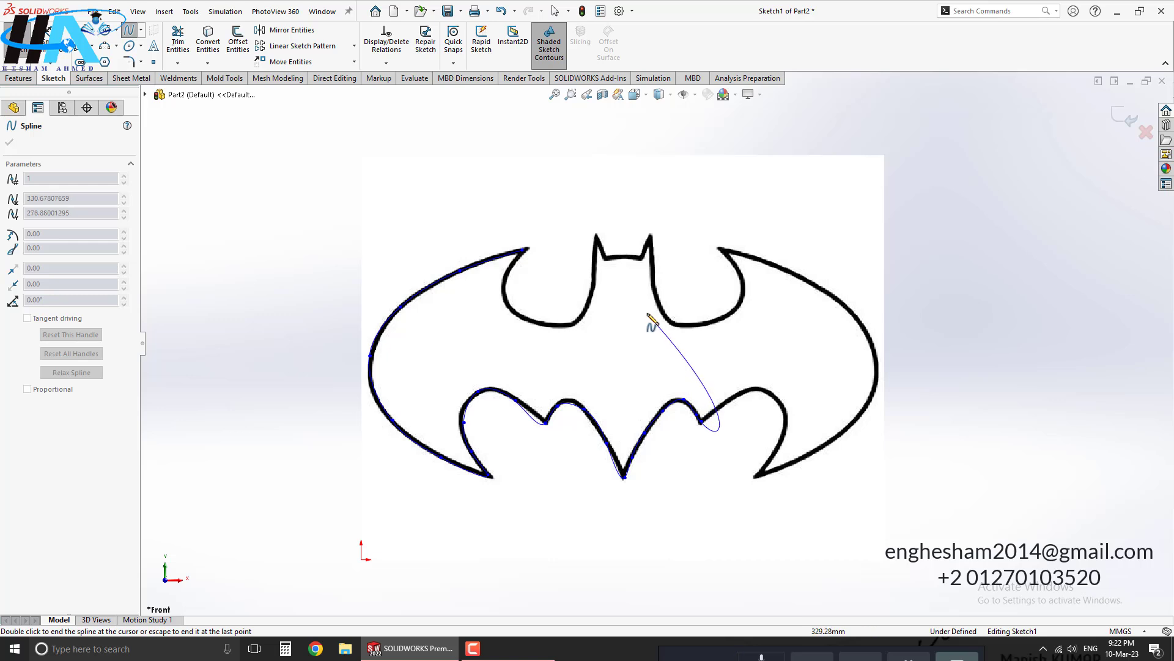
- Trace the ear notch, left ear and head curve, ending the spline at the upper wing tip
left_click(622, 255)
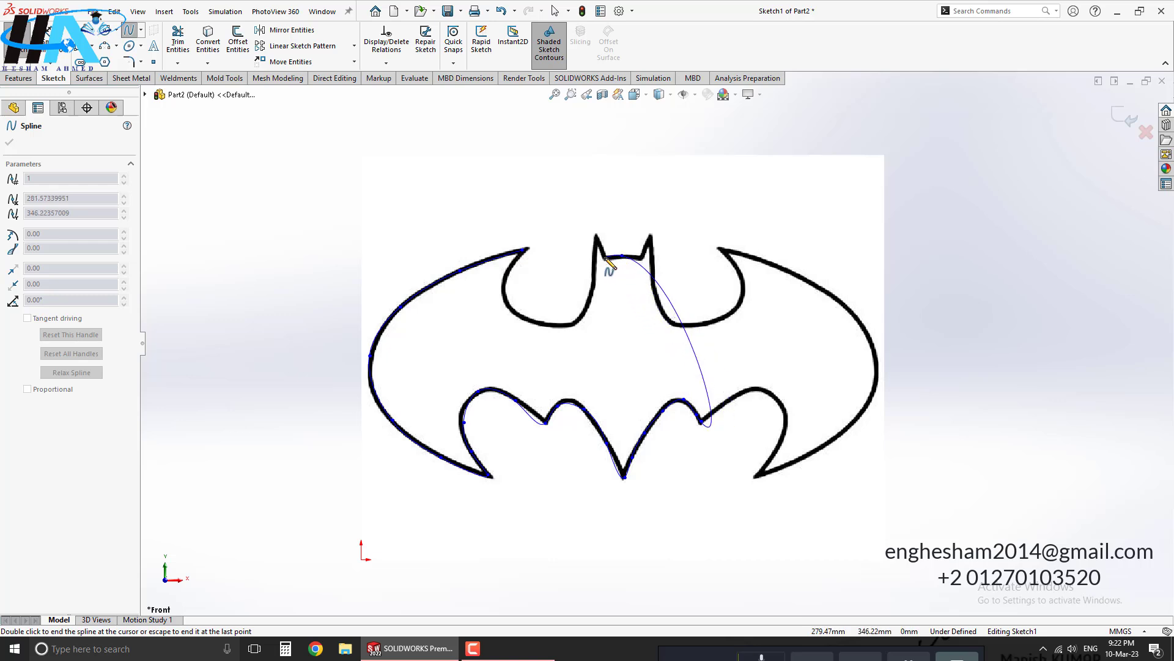
left_click(595, 235)
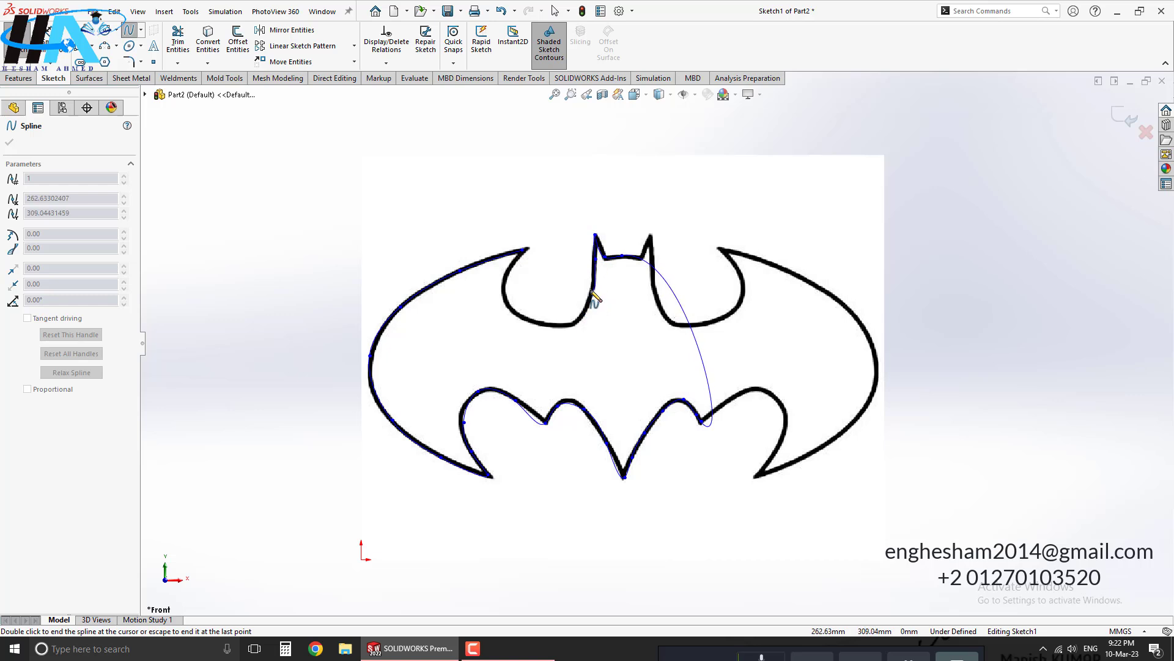
left_click(592, 289)
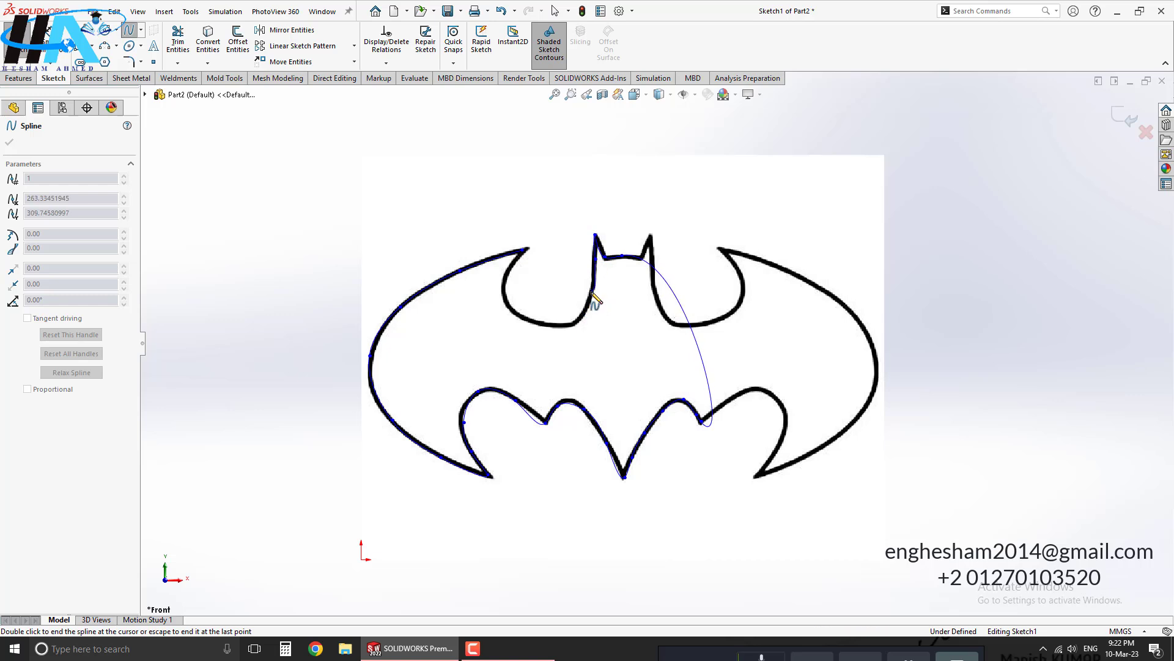
left_click(579, 322)
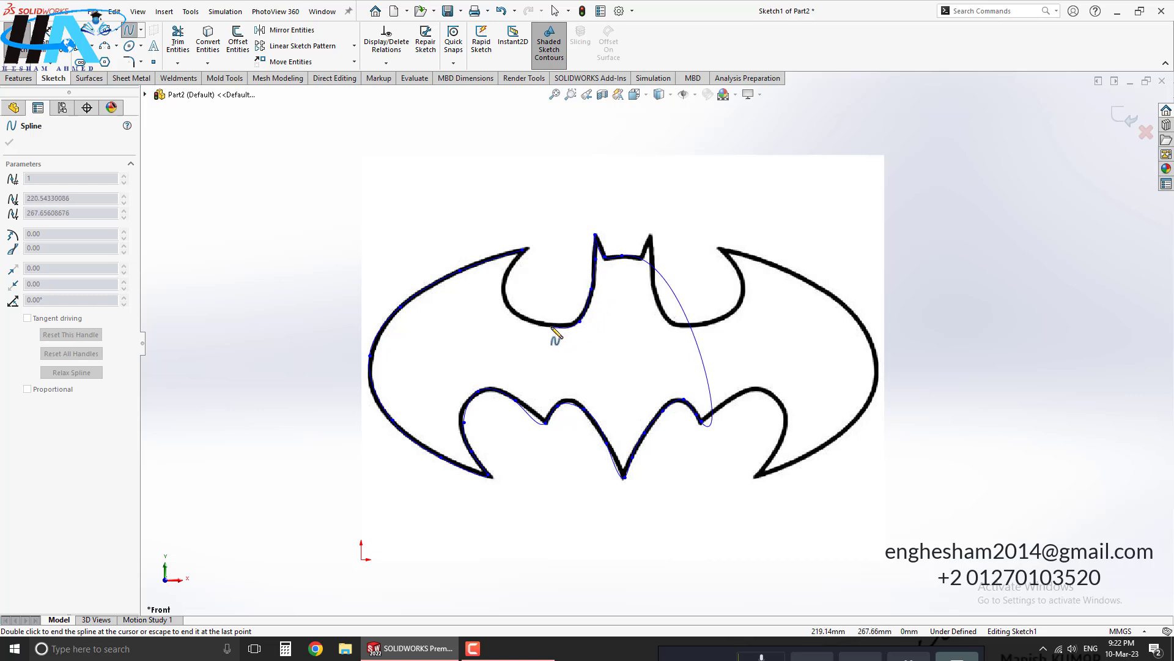
left_click(522, 317)
left_click(503, 294)
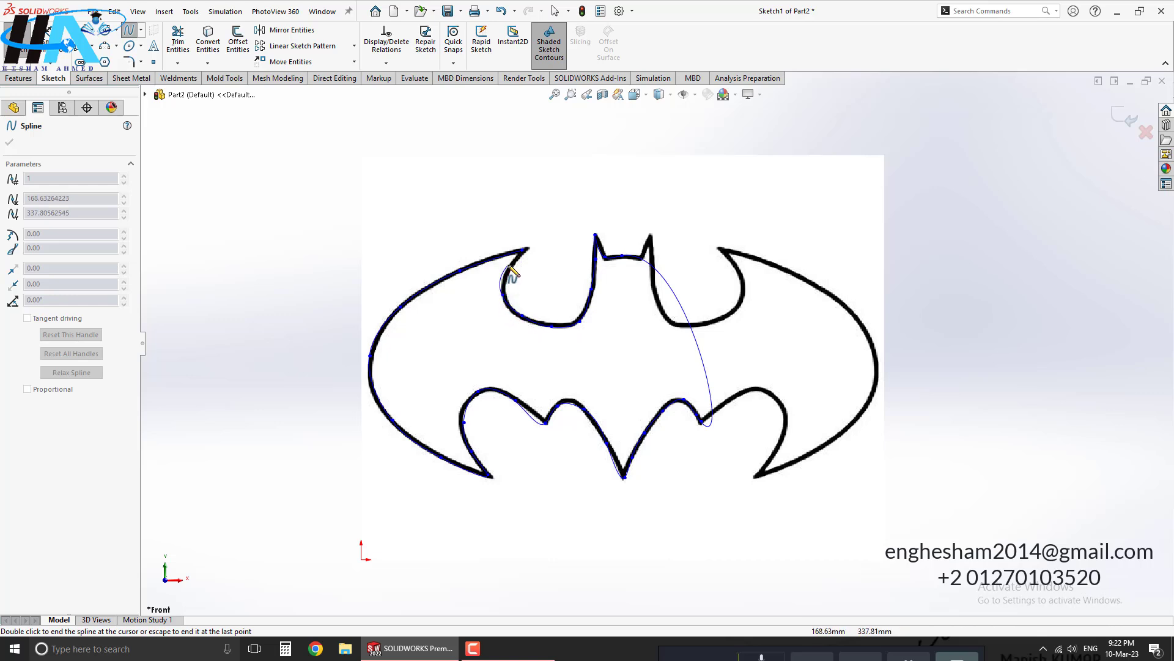
double_click(525, 250)
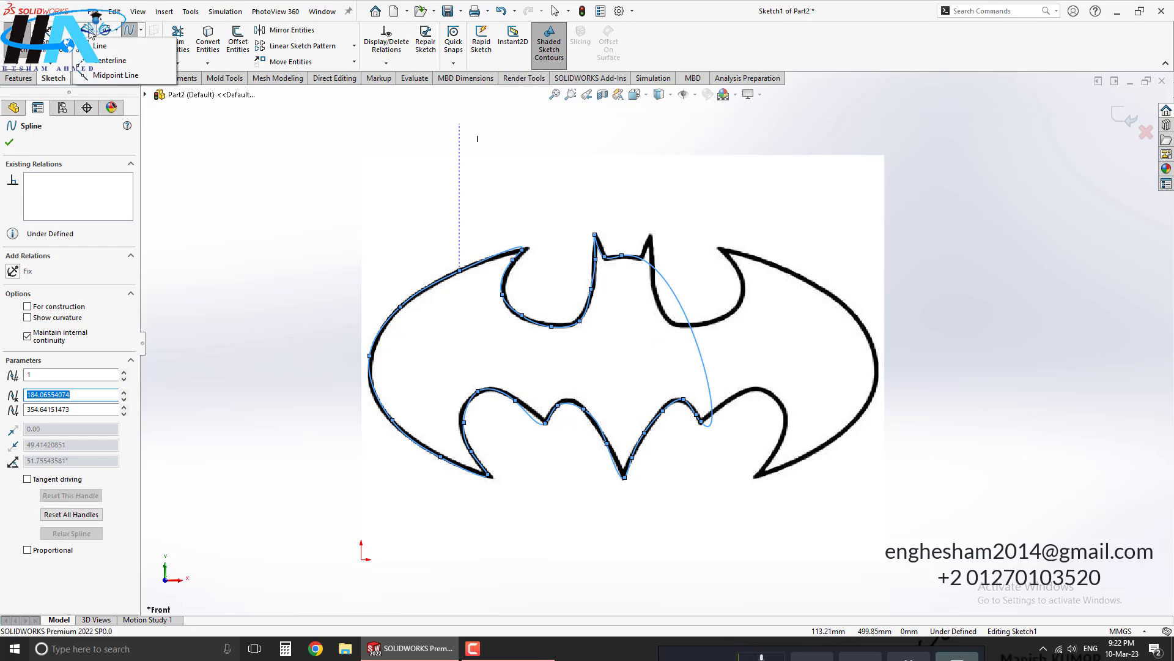
- Draw a vertical centerline from the bat's bottom point up to the head
left_click(96, 43)
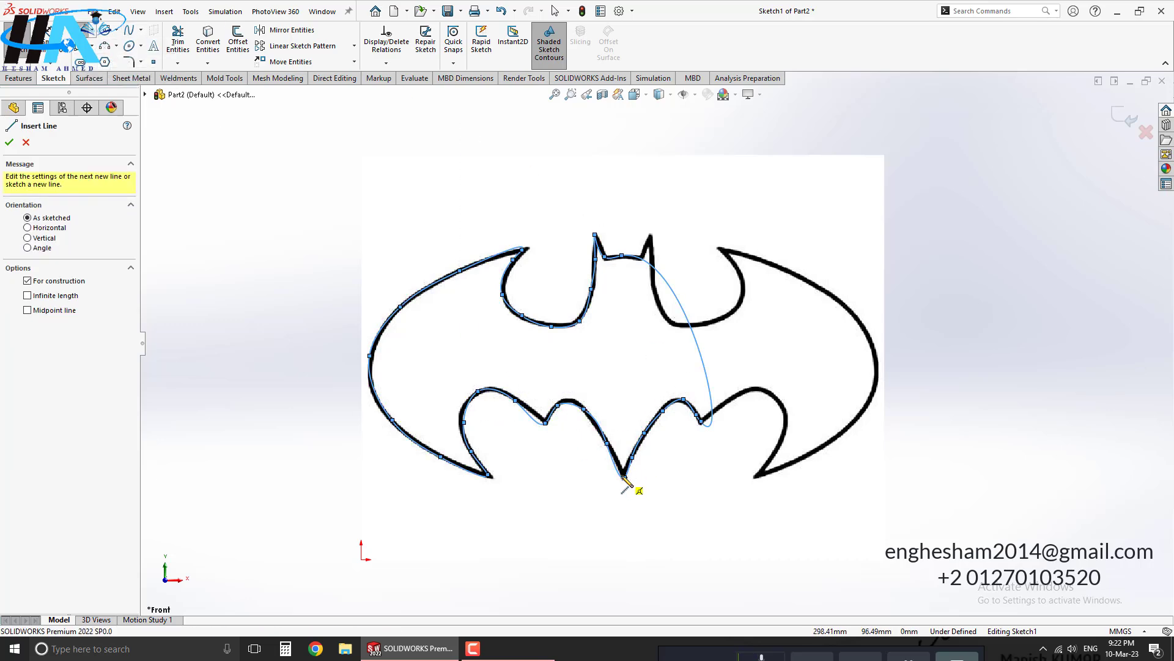
left_click(624, 476)
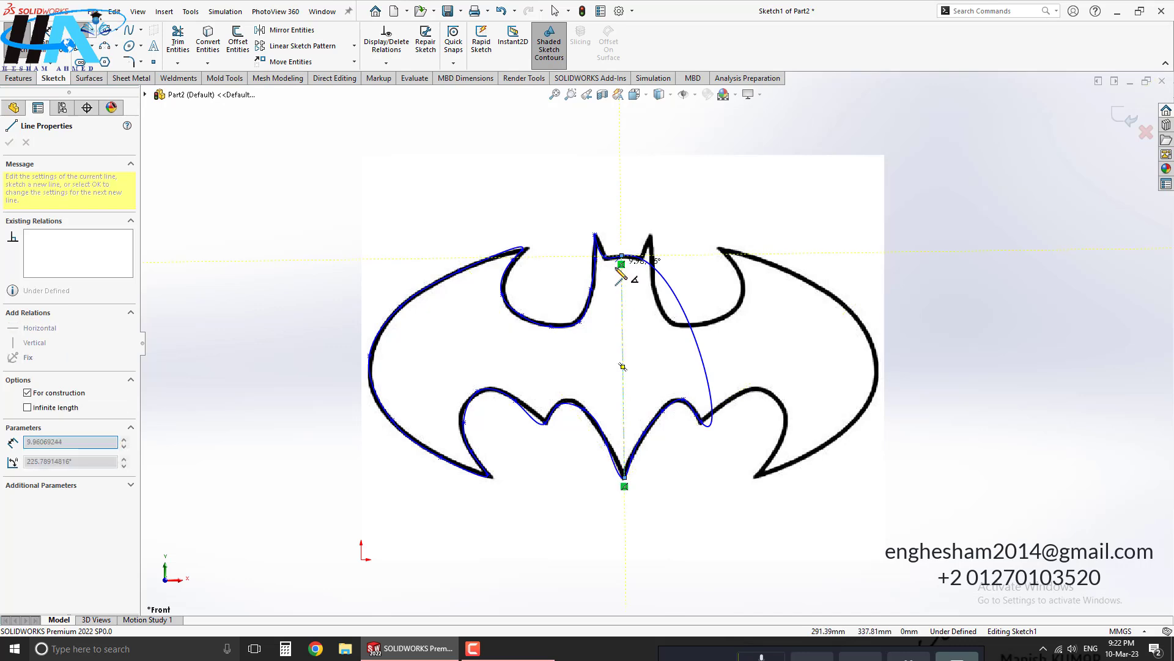
left_click(621, 264)
key("Escape")
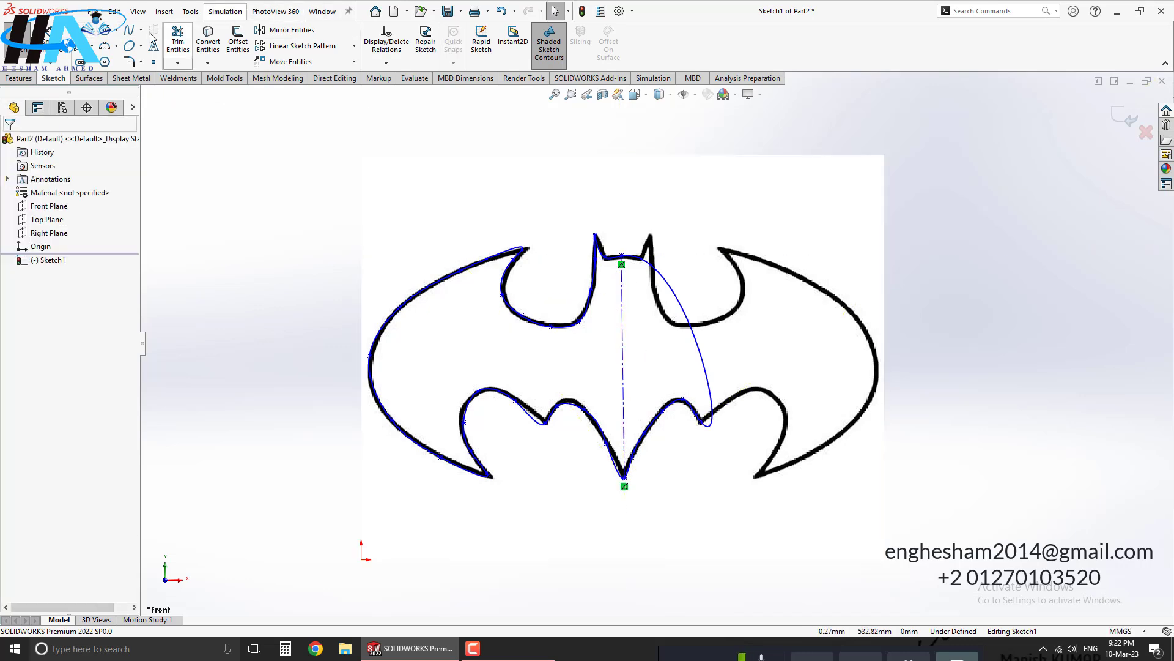
- Trim away the stray spline curve on the right side
left_click(177, 40)
left_click_drag(702, 206, 669, 287)
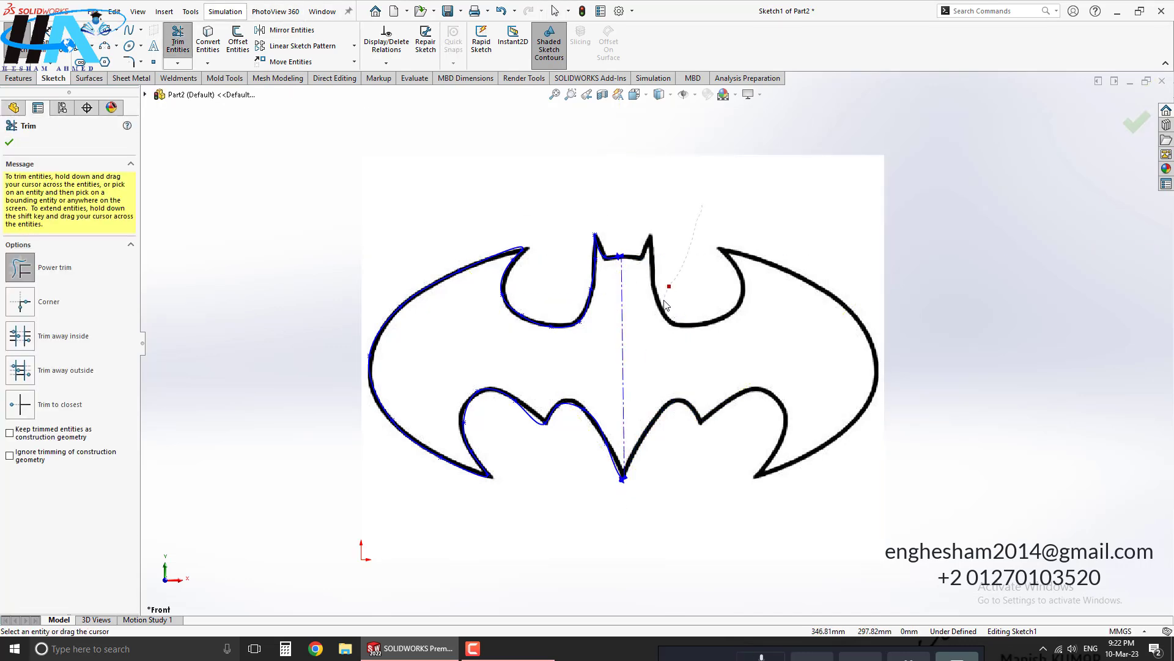
scroll(630, 459, "down", 5)
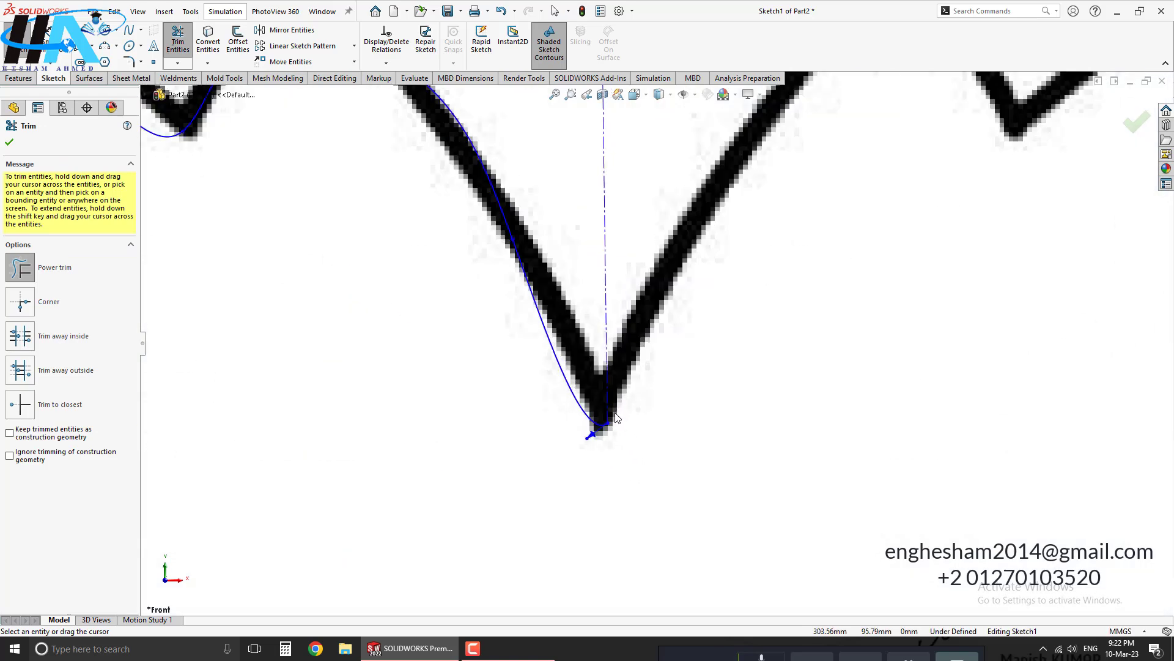
scroll(642, 295, "up", 6)
scroll(641, 296, "up", 1)
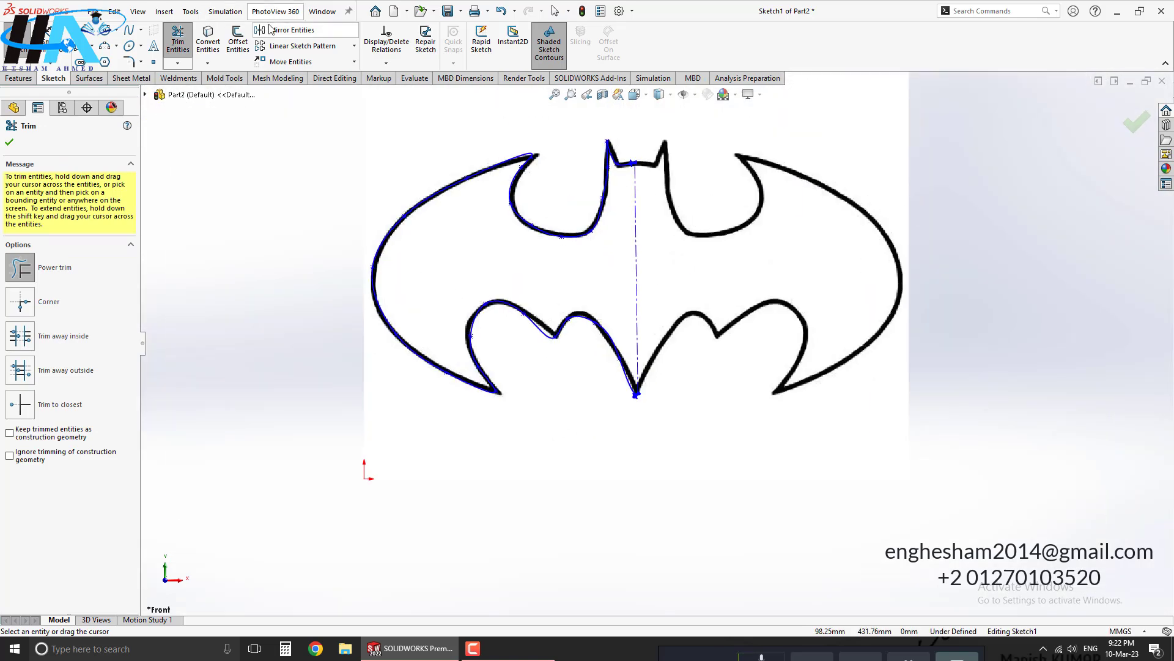
- Mirror Spline1 about the centerline Line2 to complete the outline
left_click(288, 30)
left_click(534, 327)
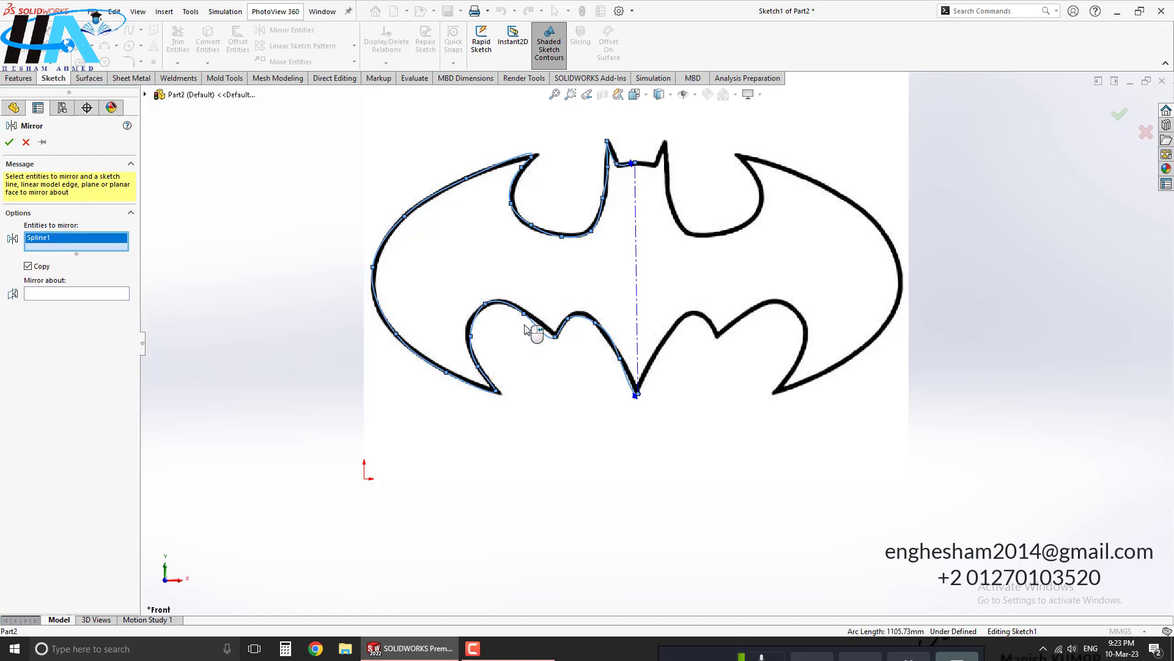
left_click(73, 296)
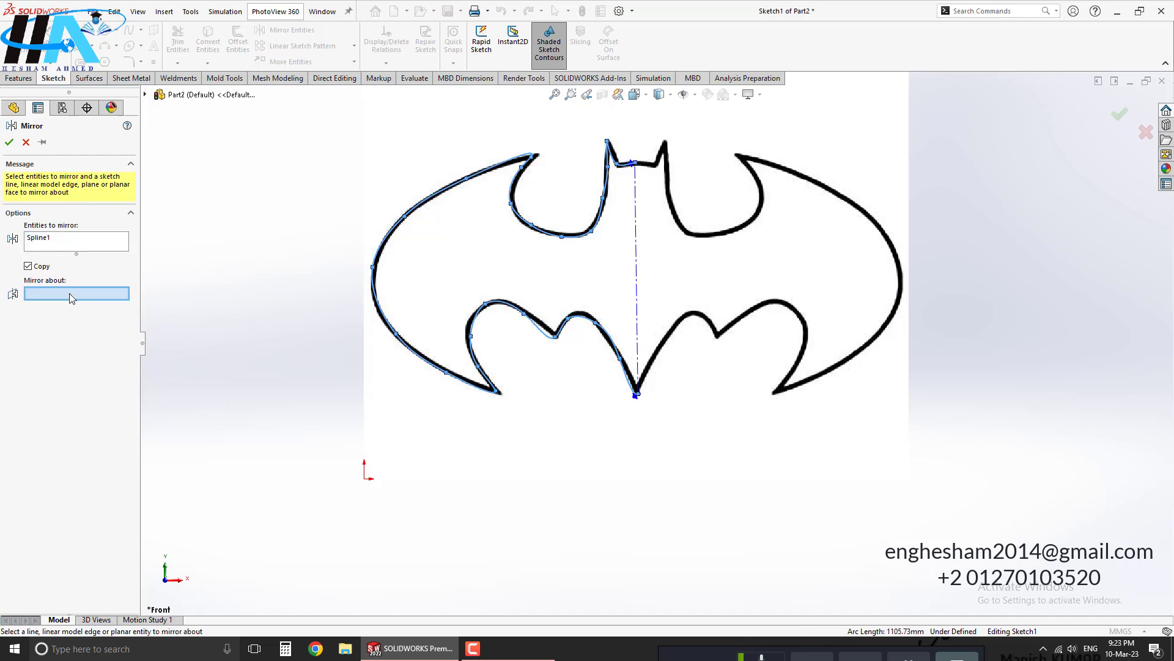
left_click(636, 279)
left_click(9, 142)
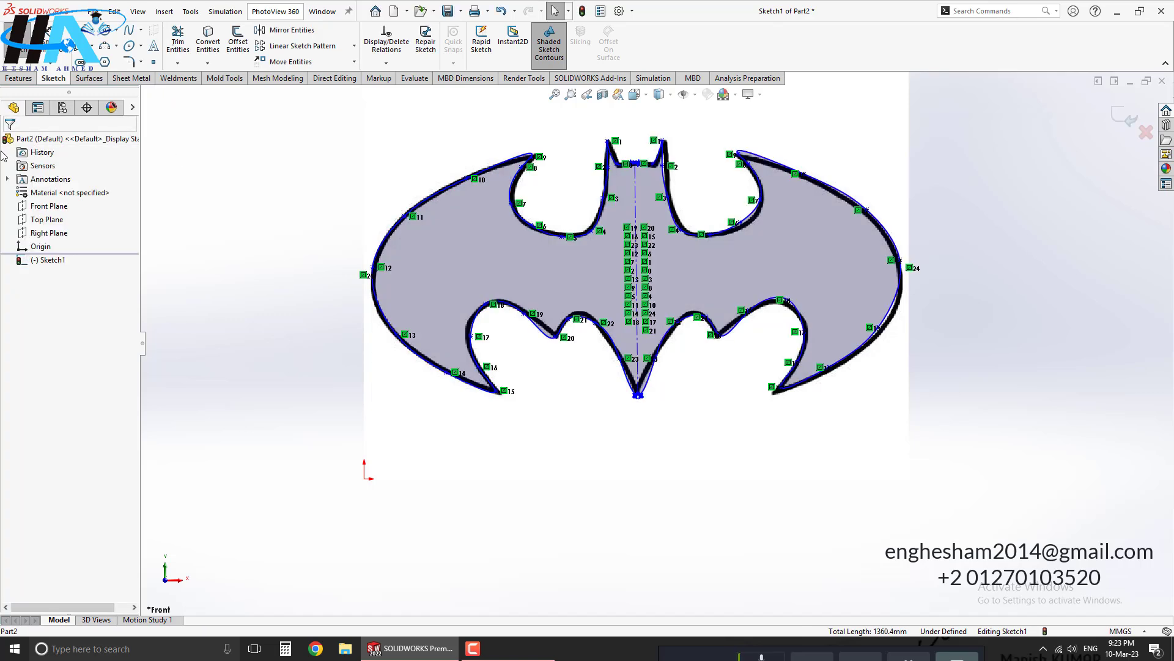
- Extrude the bat sketch 10 mm blind into Boss-Extrude1
left_click(17, 79)
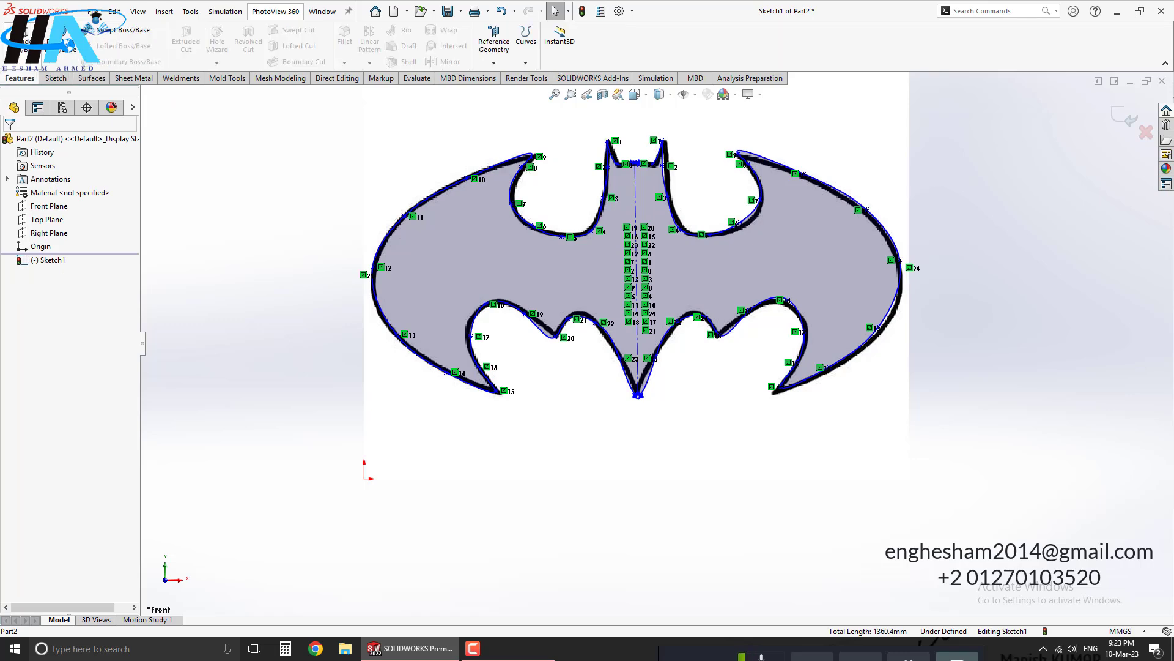
left_click(19, 39)
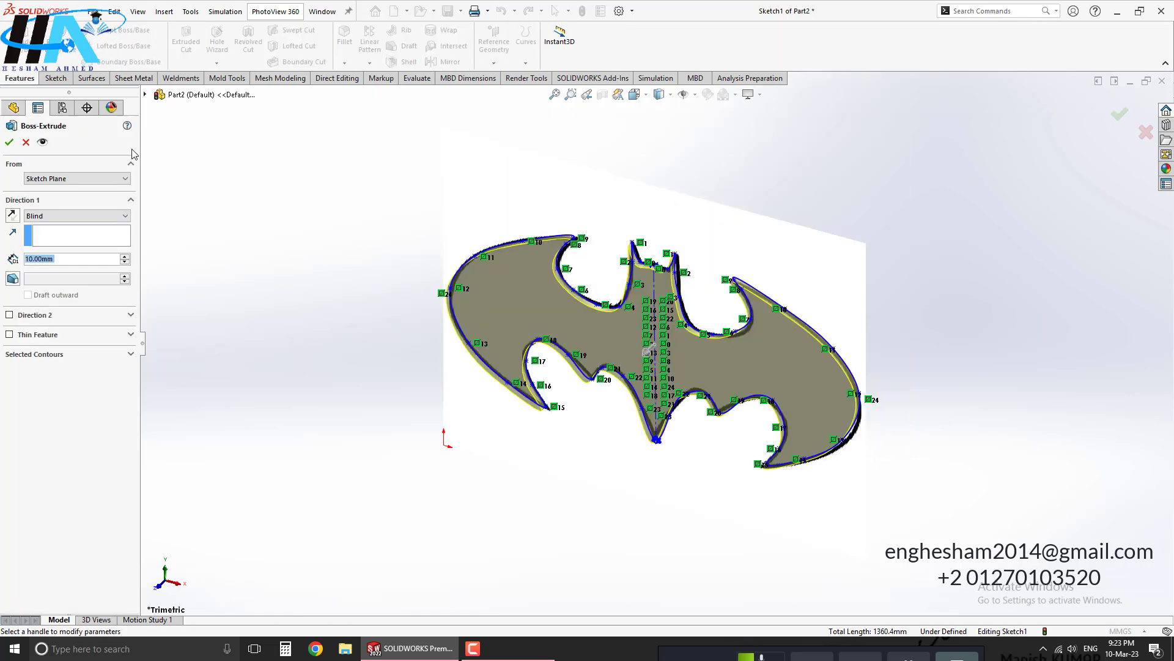
left_click(9, 142)
scroll(591, 314, "down", 2)
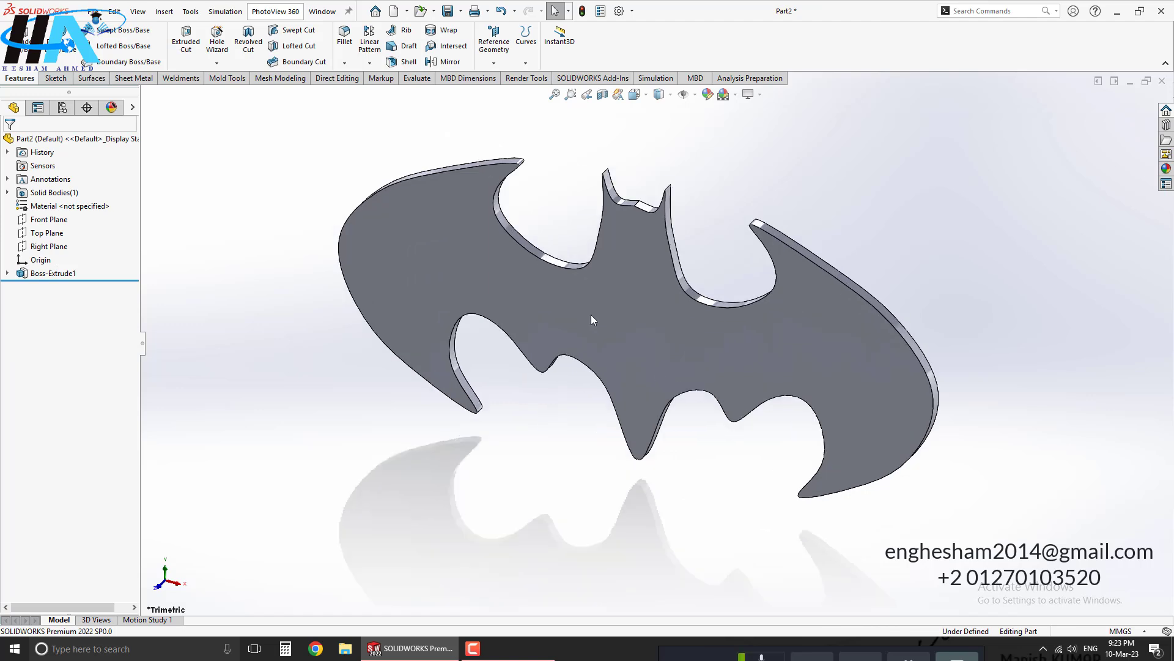
scroll(586, 284, "up", 1)
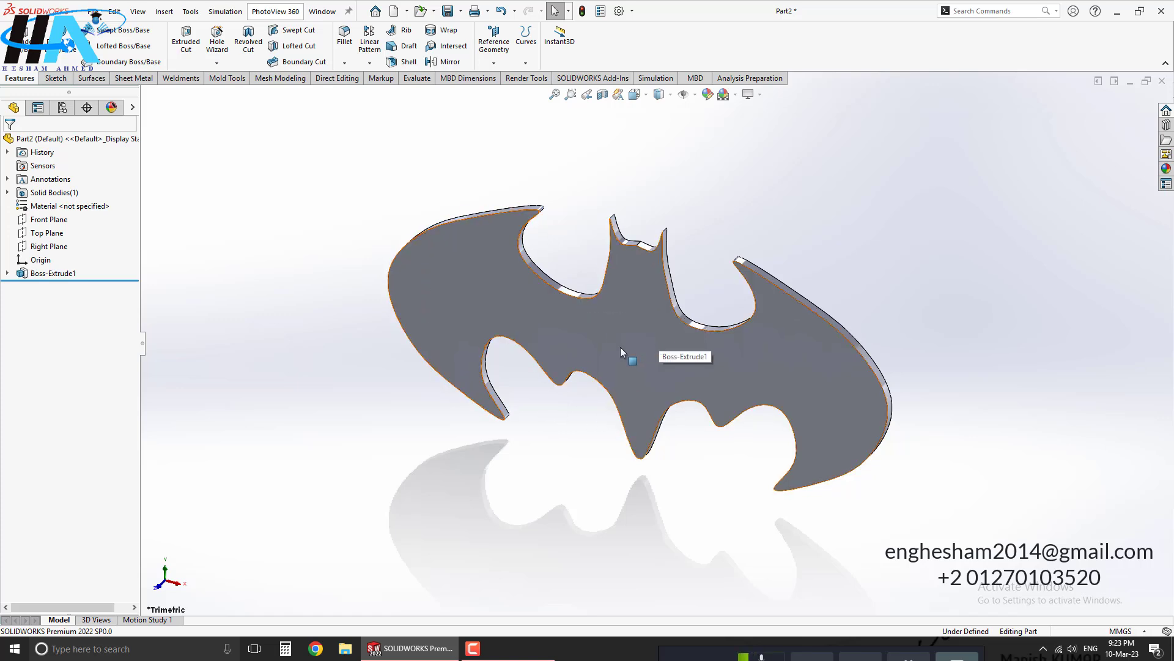
scroll(652, 361, "down", 1)
scroll(647, 377, "down", 1)
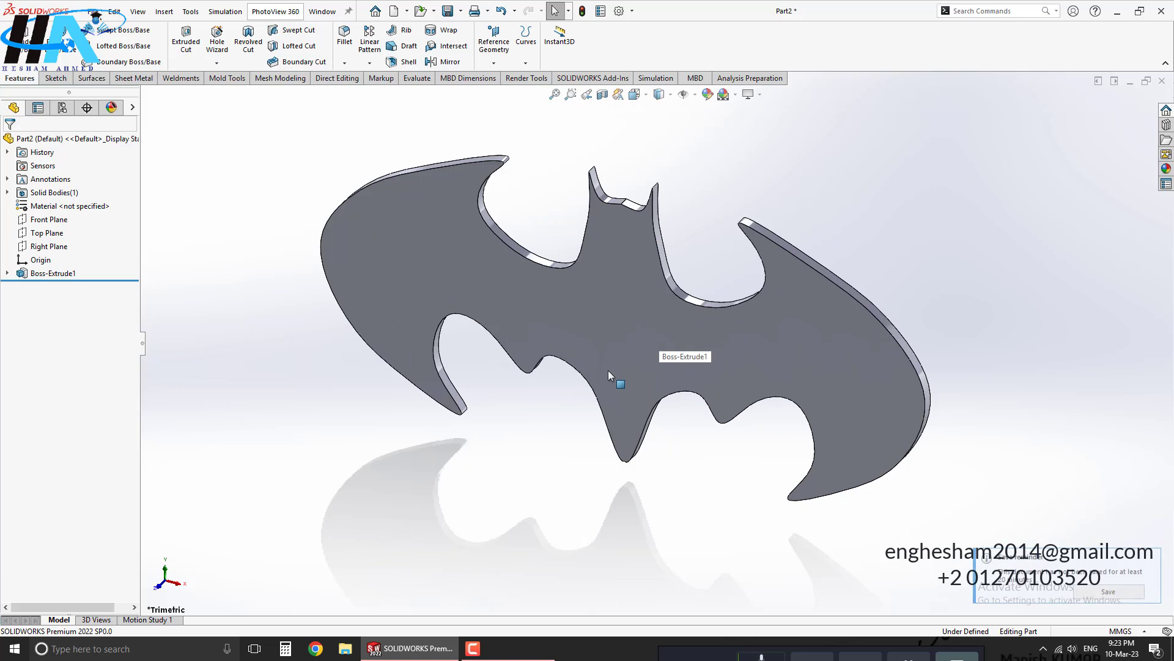